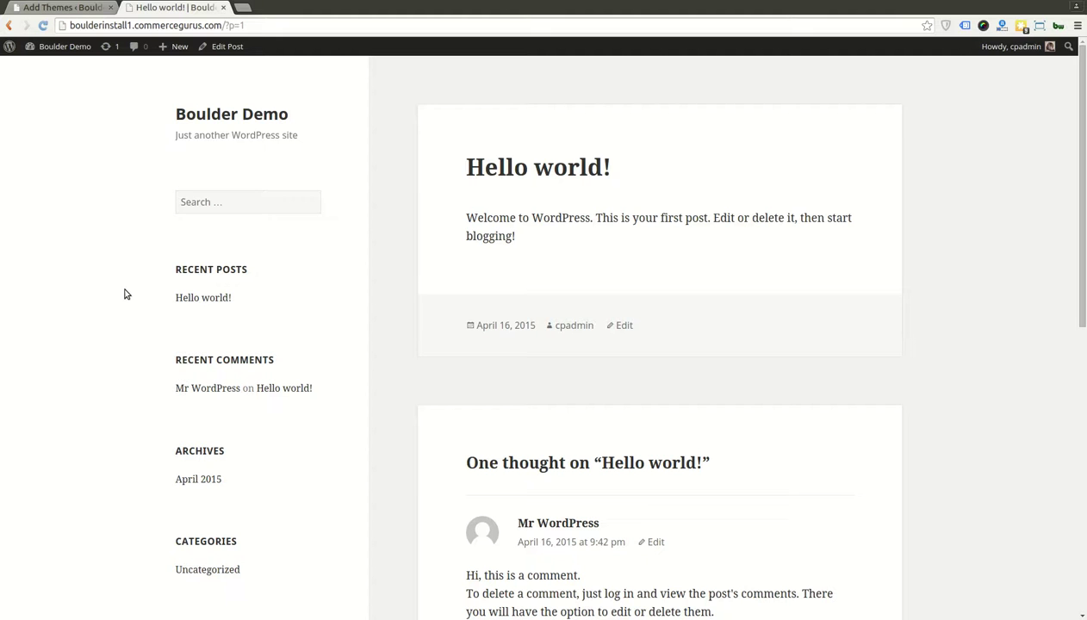
- Open the demo site's home page at boulderinstall1.commercegurus.com and look over its current appearance
{"action": "key", "text": "ctrl+l"}
{"action": "key", "text": "End"}
{"action": "key", "text": "BackSpace"}
{"action": "key", "text": "BackSpace"}
{"action": "key", "text": "BackSpace"}
{"action": "key", "text": "BackSpace"}
{"action": "key", "text": "Return"}
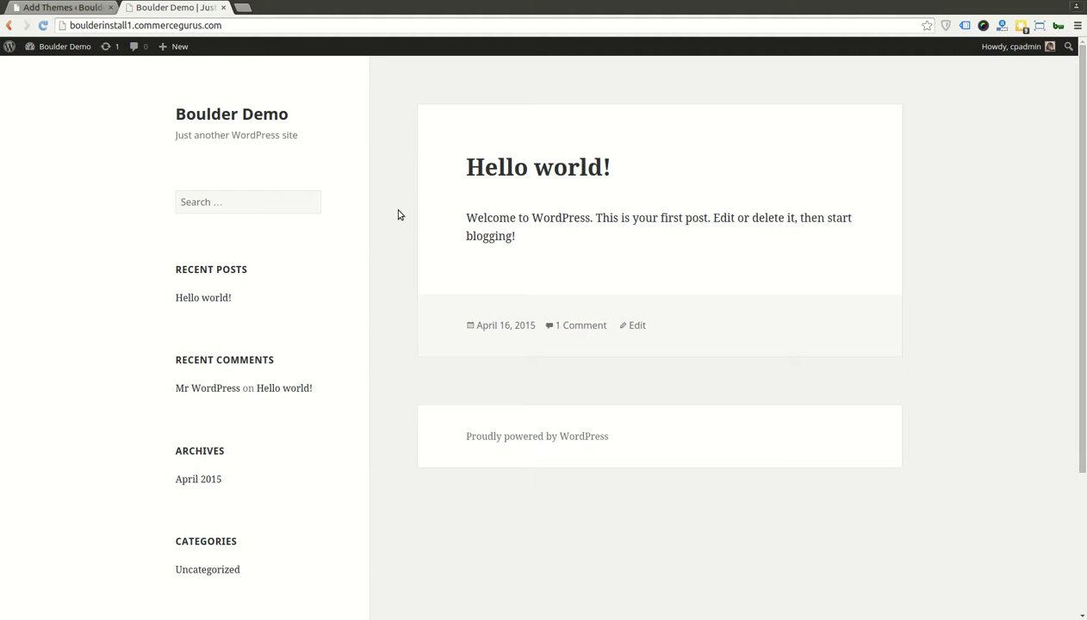
{"action": "scroll", "coordinate": [397, 232], "scroll_direction": "down", "scroll_amount": 3}
{"action": "scroll", "coordinate": [226, 144], "scroll_direction": "up", "scroll_amount": 3}
- Reset the browser zoom for the site's pages to the default level
{"action": "key", "text": "ctrl+shift+Tab"}
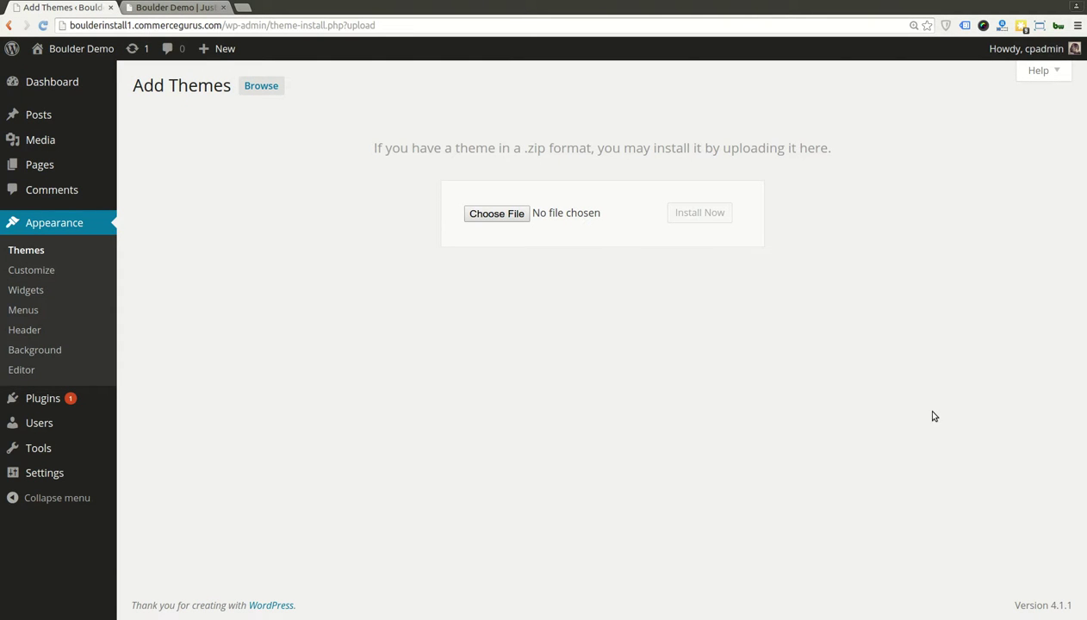
{"action": "key", "text": "ctrl+Tab"}
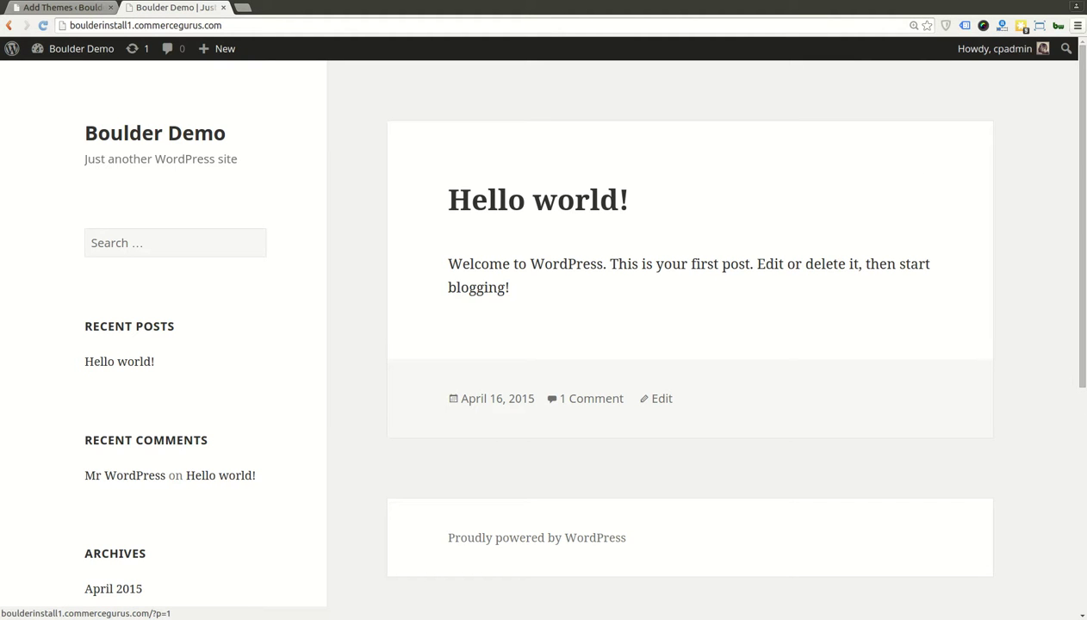
{"action": "key", "text": "ctrl+0"}
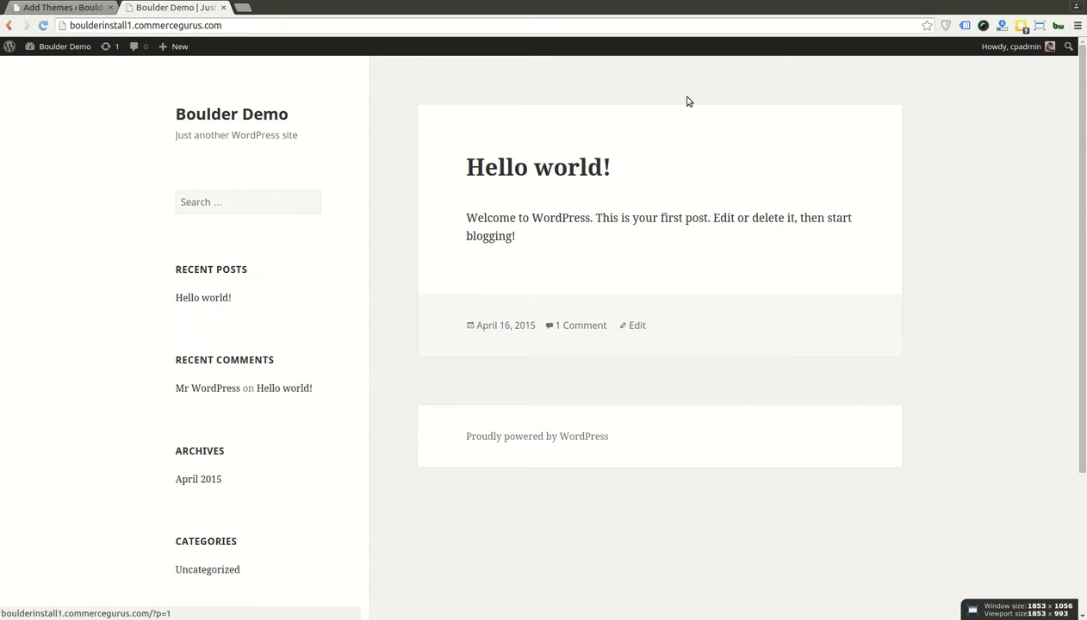
- Return to the site's admin area and open the dashboard at boulderinstall1.commercegurus.com/wp-admin/
{"action": "key", "text": "ctrl+shift+Tab"}
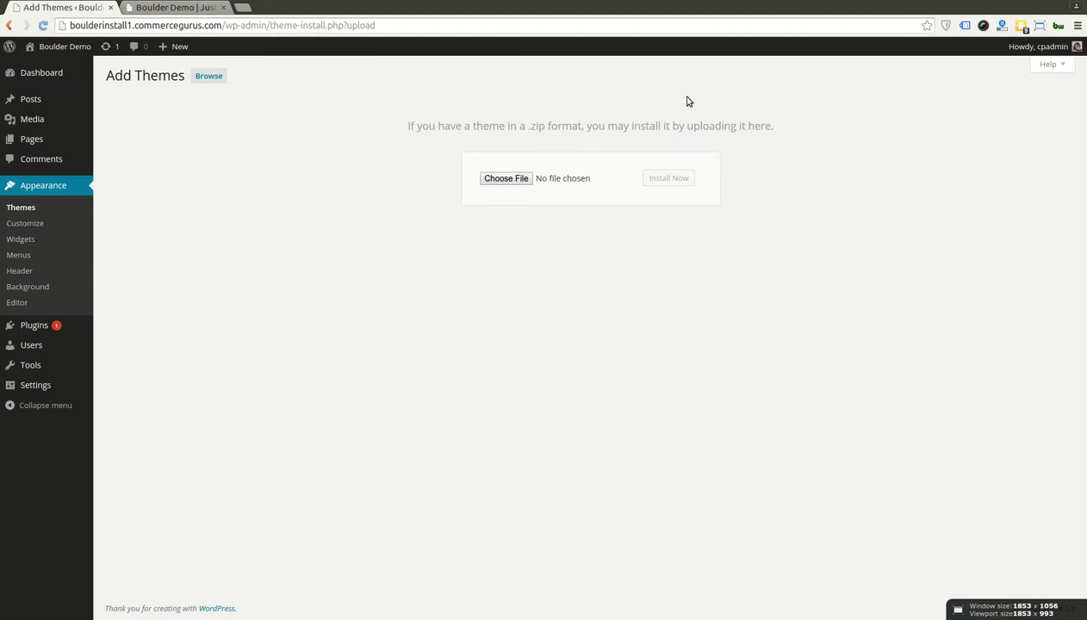
{"action": "key", "text": "ctrl+l"}
{"action": "key", "text": "End"}
{"action": "key", "text": "ctrl+shift+Left"}
{"action": "key", "text": "ctrl+shift+Left"}
{"action": "key", "text": "ctrl+shift+Left"}
{"action": "key", "text": "ctrl+shift+Left"}
{"action": "key", "text": "ctrl+shift+Left"}
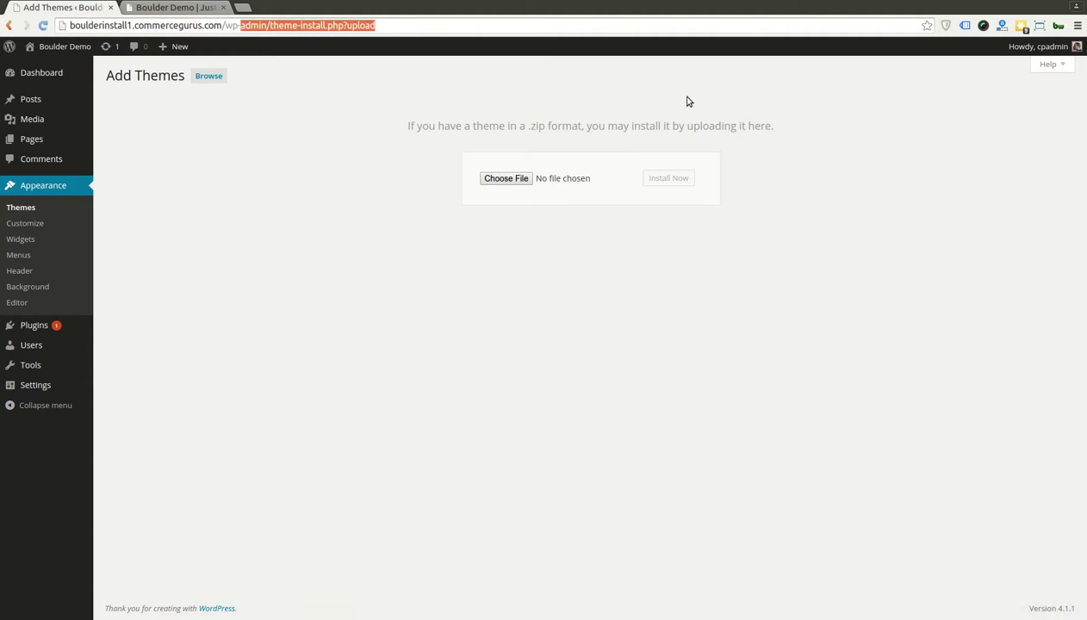
{"action": "key", "text": "ctrl+shift+Right"}
{"action": "key", "text": "ctrl+shift+Right"}
{"action": "key", "text": "ctrl+shift+Left"}
{"action": "key", "text": "BackSpace"}
{"action": "key", "text": "Return"}
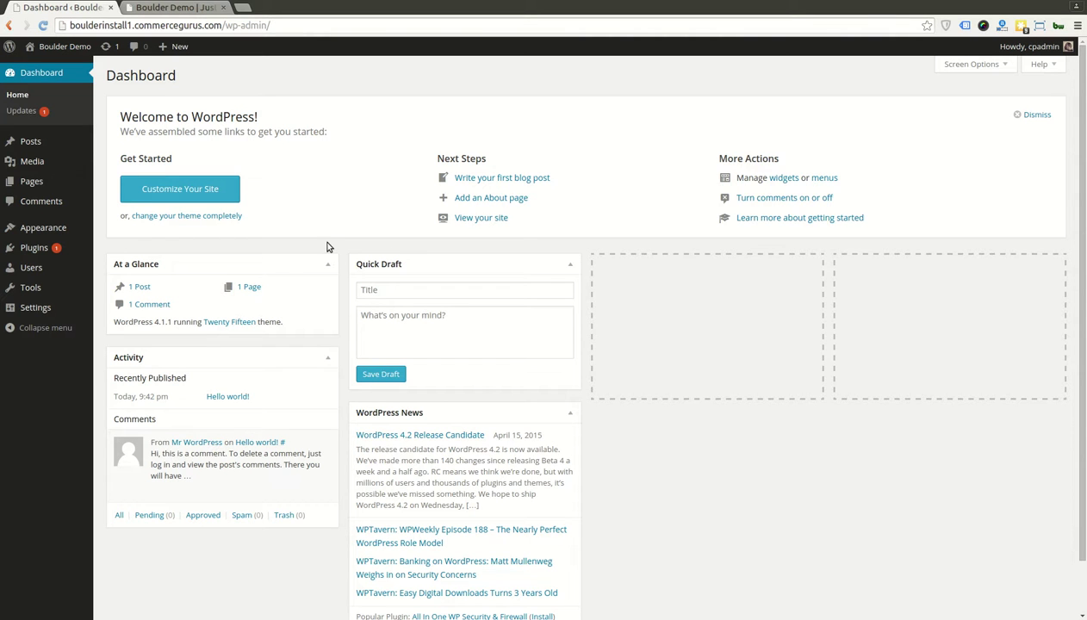
- Upload and install the theme package boulder.zip, and activate the Boulder theme
{"action": "mouse_move", "coordinate": [77, 228]}
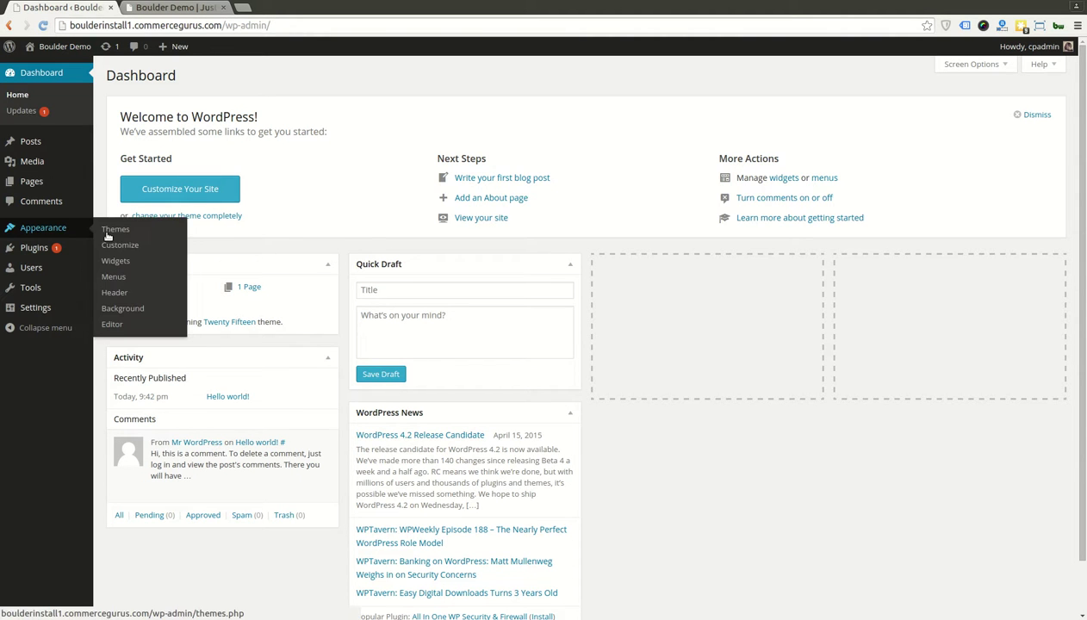
{"action": "left_click", "coordinate": [154, 244]}
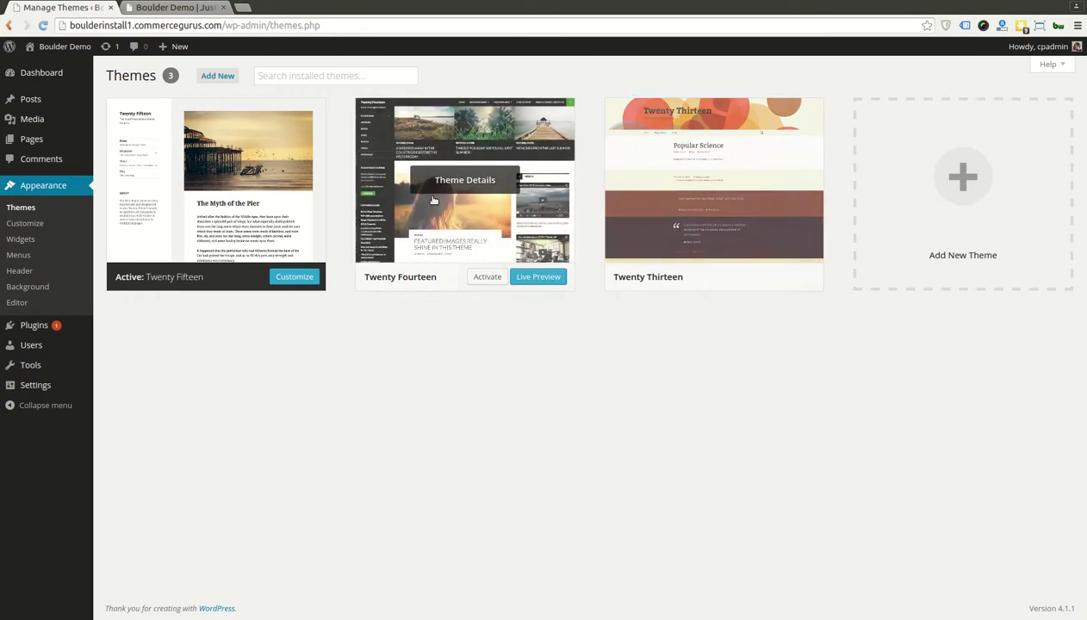
{"action": "left_click", "coordinate": [260, 96]}
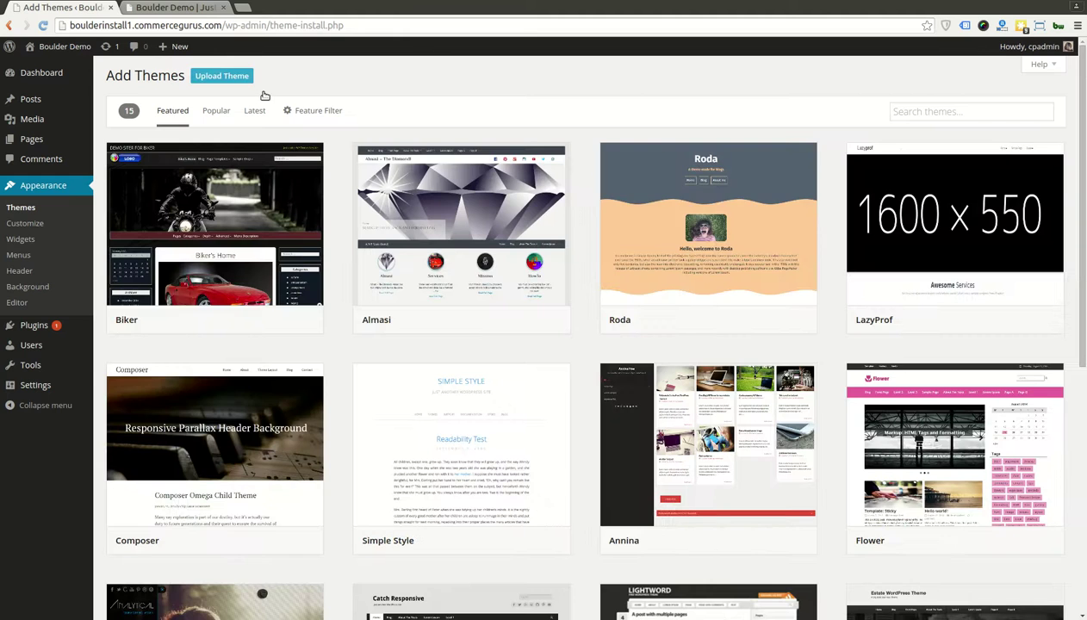
{"action": "left_click", "coordinate": [264, 93]}
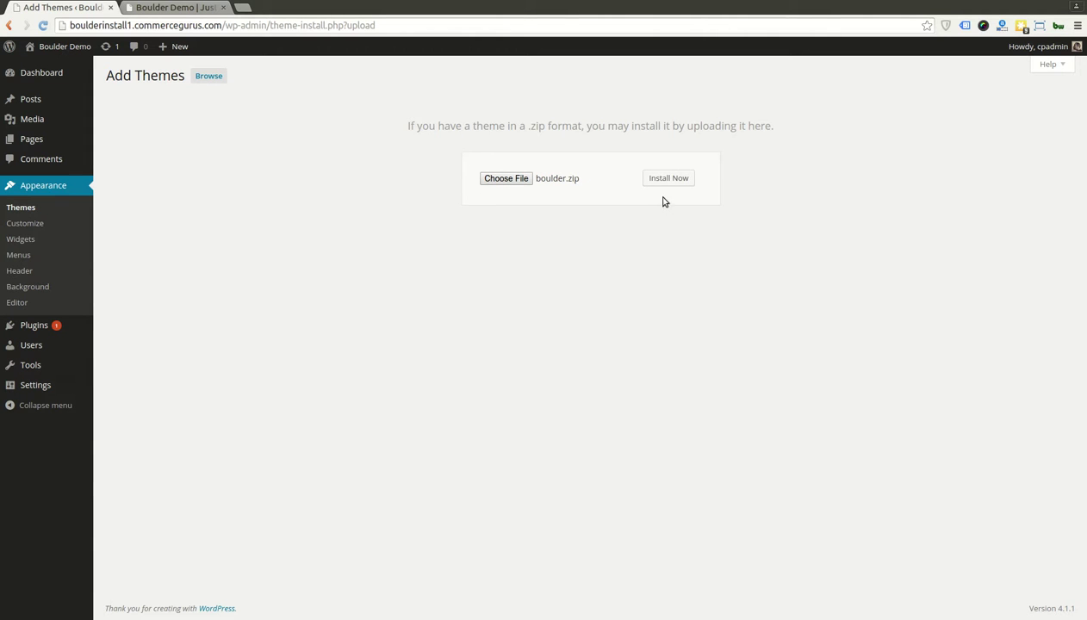
{"action": "left_click", "coordinate": [708, 197]}
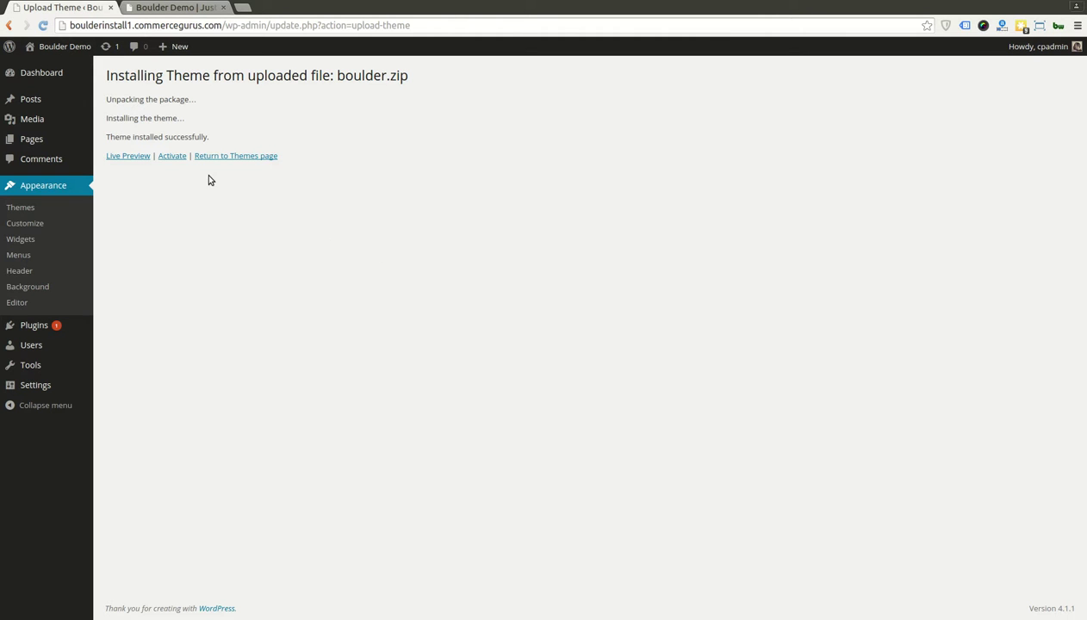
{"action": "key", "text": "Tab"}
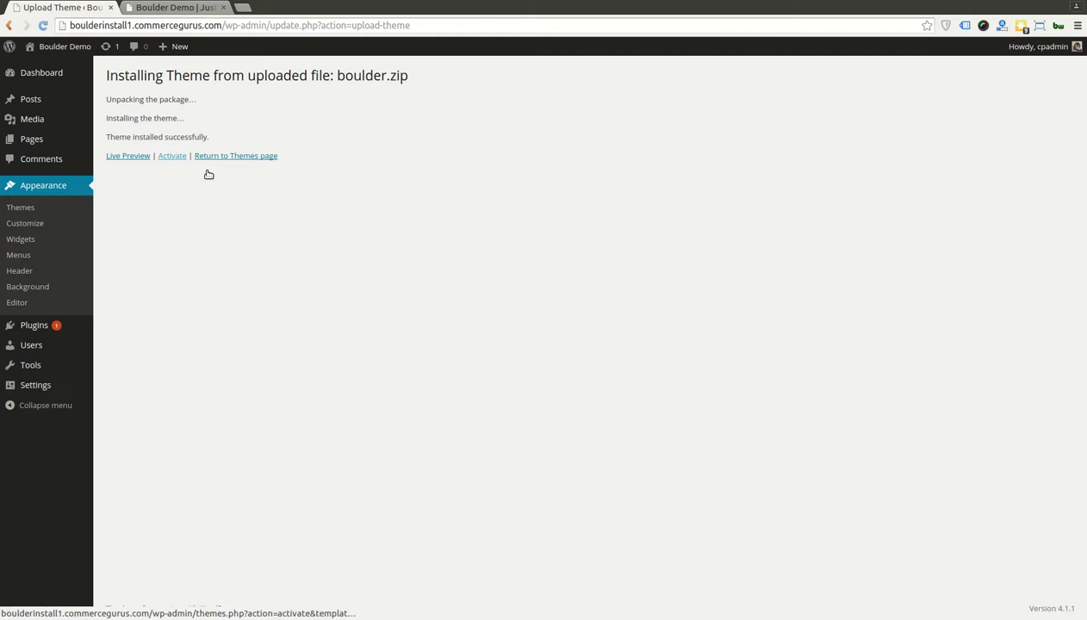
{"action": "key", "text": "Return"}
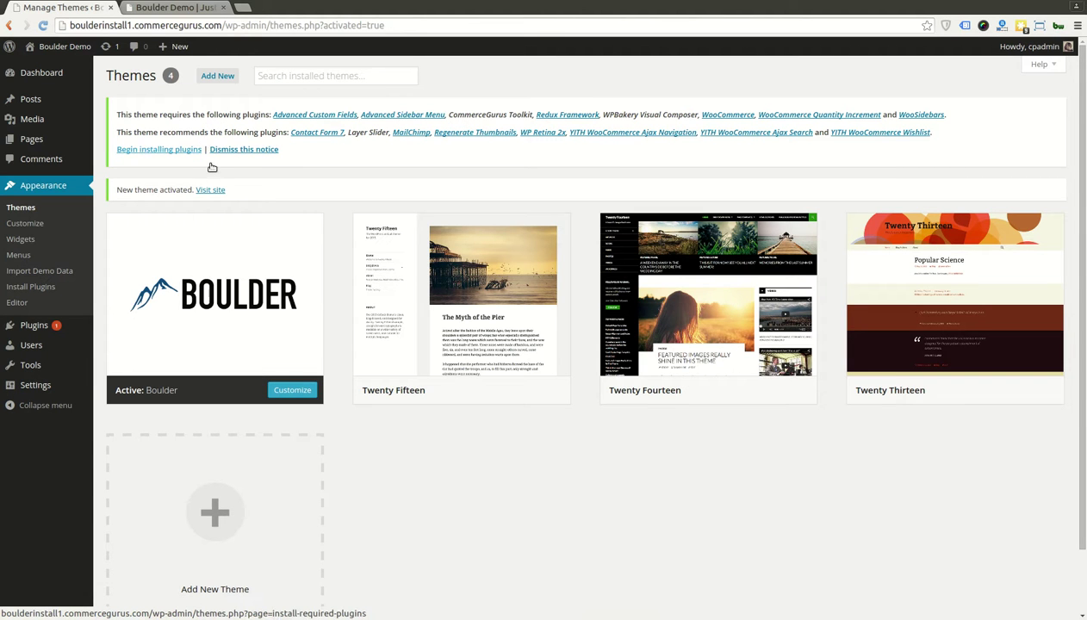
- Install all of the plugins that the Boulder theme requires and recommends in one bulk action
{"action": "left_click", "coordinate": [210, 162]}
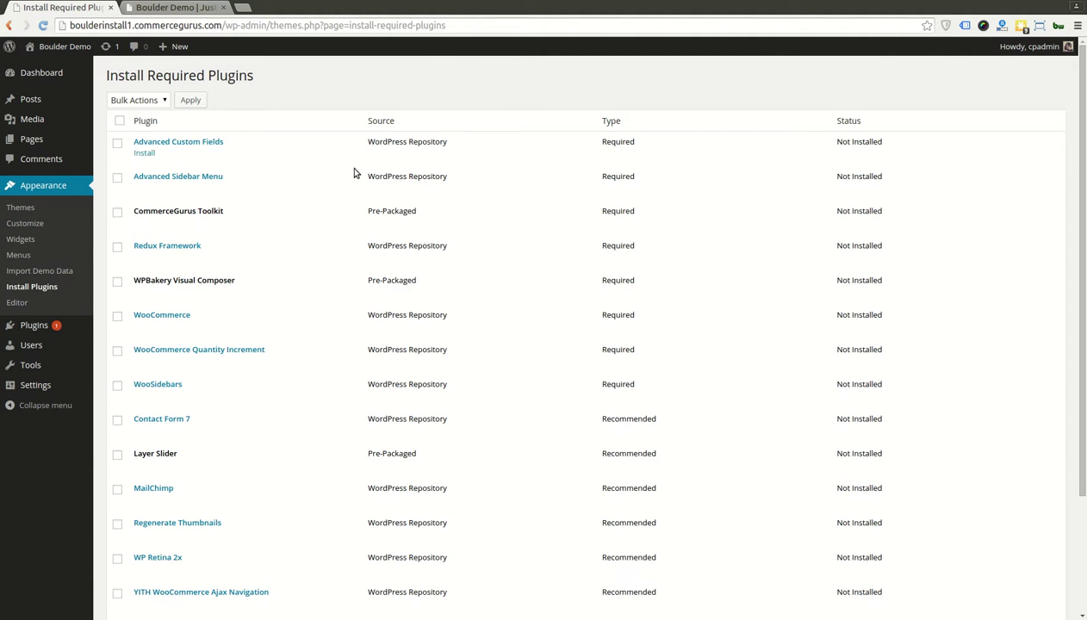
{"action": "scroll", "coordinate": [316, 205], "scroll_direction": "down", "scroll_amount": 3}
{"action": "scroll", "coordinate": [316, 204], "scroll_direction": "up", "scroll_amount": 3}
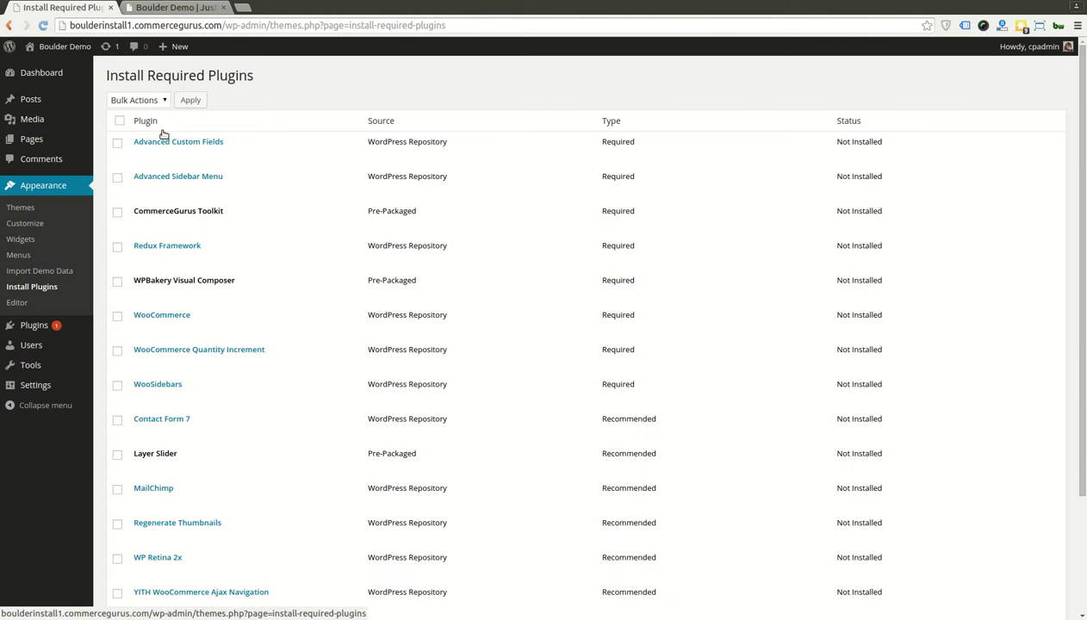
{"action": "left_click", "coordinate": [120, 120]}
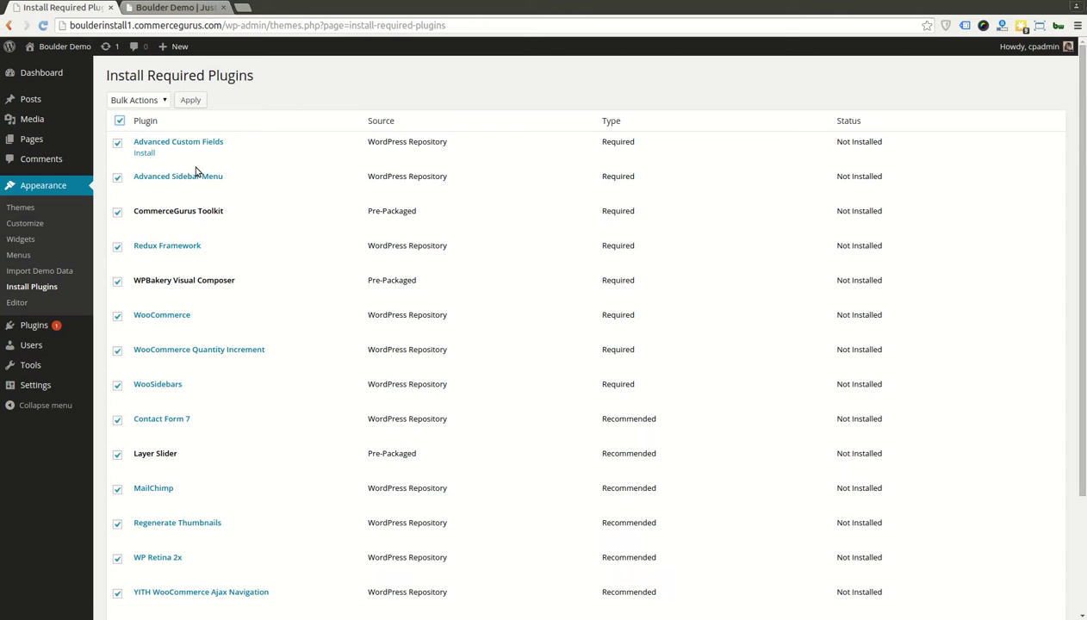
{"action": "scroll", "coordinate": [197, 169], "scroll_direction": "down", "scroll_amount": 3}
{"action": "scroll", "coordinate": [197, 170], "scroll_direction": "up", "scroll_amount": 3}
{"action": "scroll", "coordinate": [190, 271], "scroll_direction": "down", "scroll_amount": 3}
{"action": "scroll", "coordinate": [188, 270], "scroll_direction": "up", "scroll_amount": 2}
{"action": "scroll", "coordinate": [188, 269], "scroll_direction": "up", "scroll_amount": 1}
{"action": "key", "text": "Down"}
{"action": "key", "text": "Tab"}
{"action": "key", "text": "Return"}
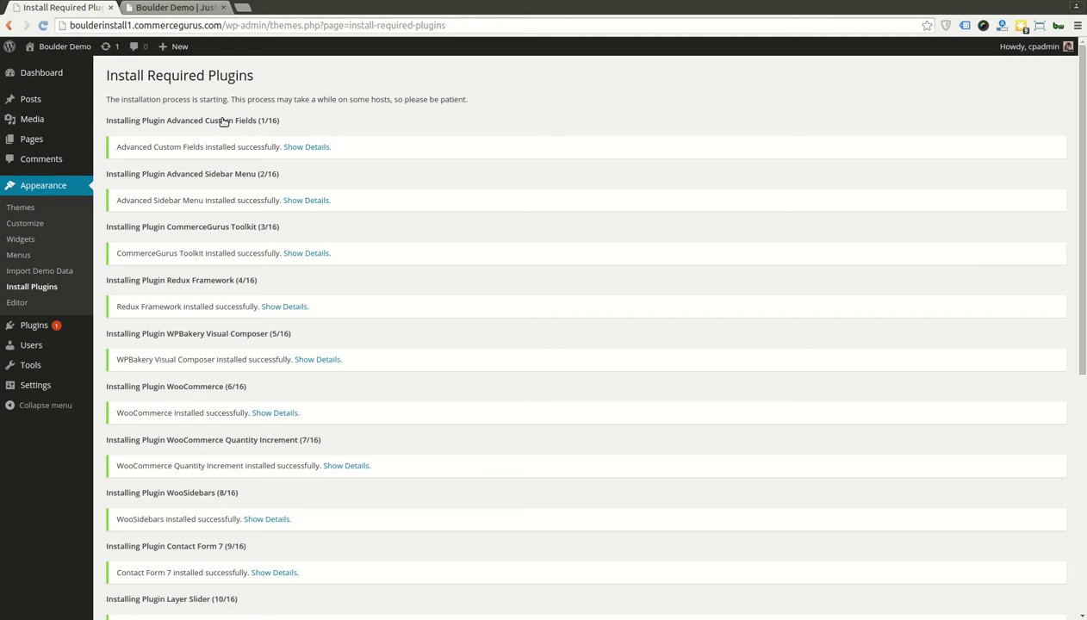
- Return to the required plugins installer, activate all the installed plugins in bulk and go back to the dashboard
{"action": "scroll", "coordinate": [224, 121], "scroll_direction": "down", "scroll_amount": 5}
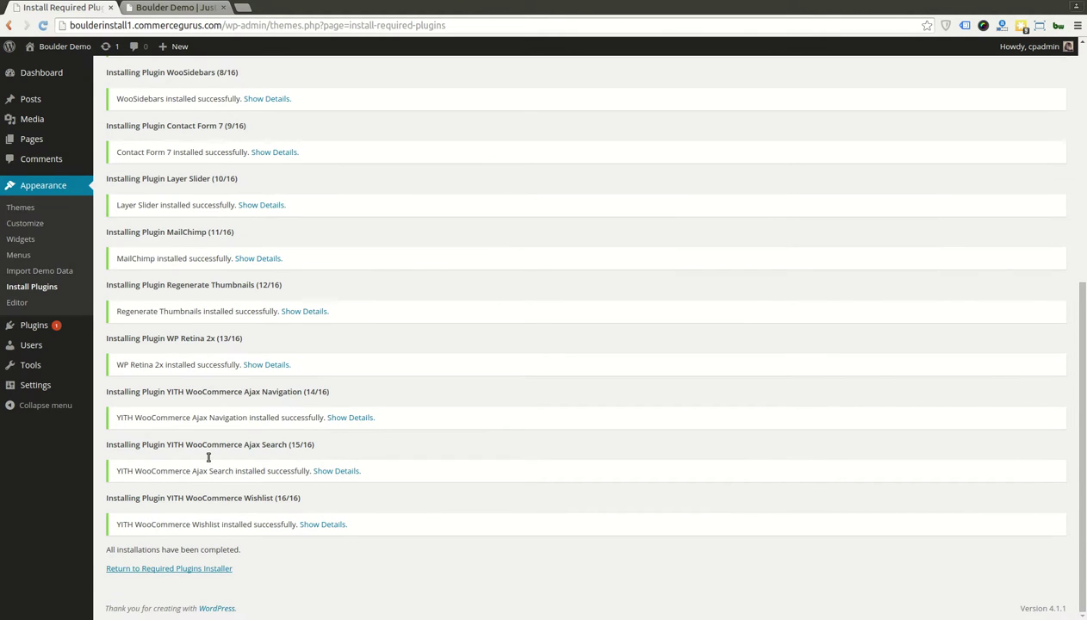
{"action": "left_click", "coordinate": [218, 572]}
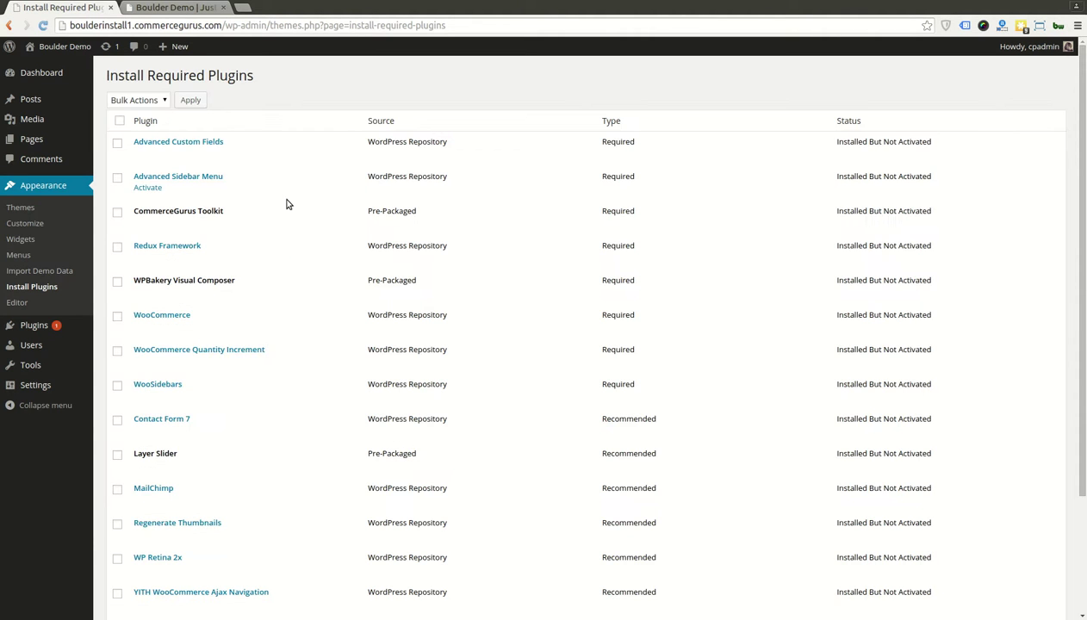
{"action": "left_click", "coordinate": [119, 121]}
{"action": "left_click", "coordinate": [163, 101]}
{"action": "left_click", "coordinate": [182, 151]}
{"action": "key", "text": "Tab"}
{"action": "key", "text": "Return"}
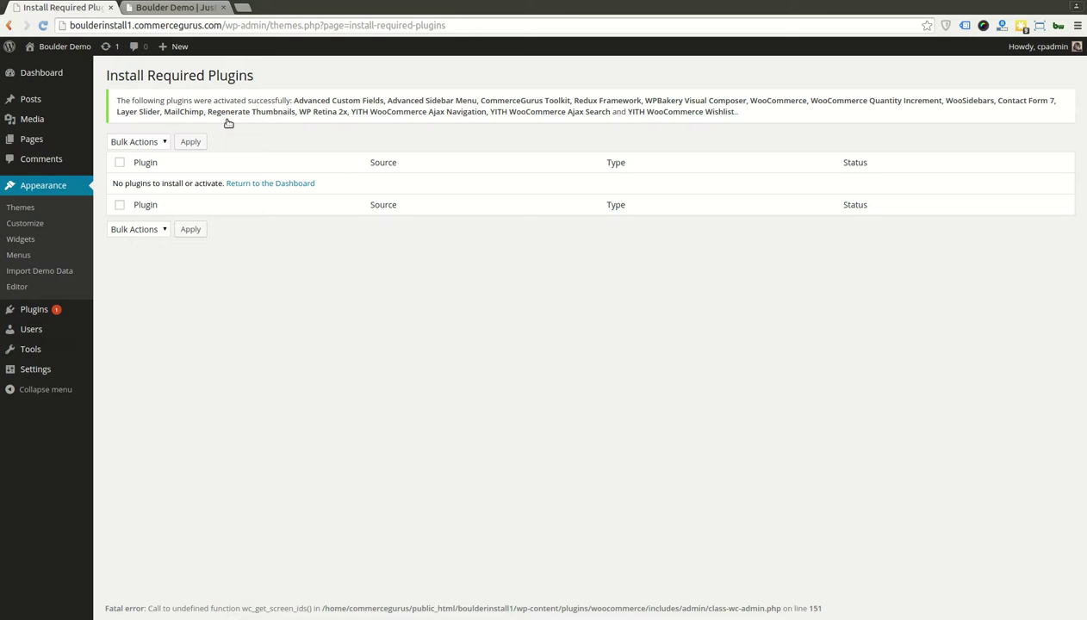
{"action": "left_click", "coordinate": [304, 185]}
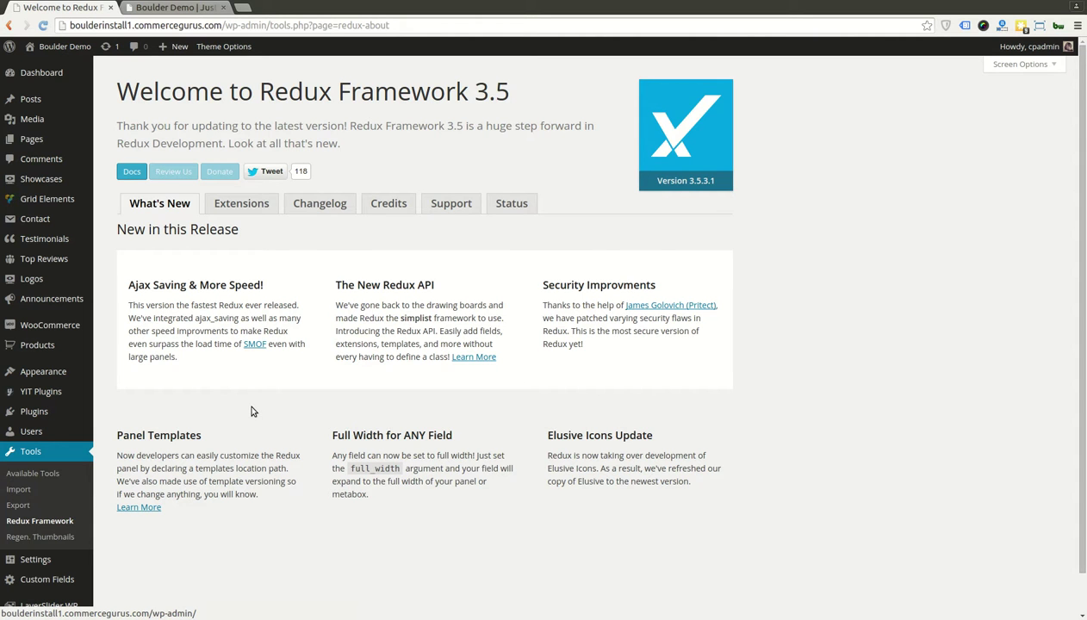
- Reload the site's front end and examine how the home page and the Hello world! post look with the new theme
{"action": "key", "text": "ctrl+Tab"}
{"action": "key", "text": "F5"}
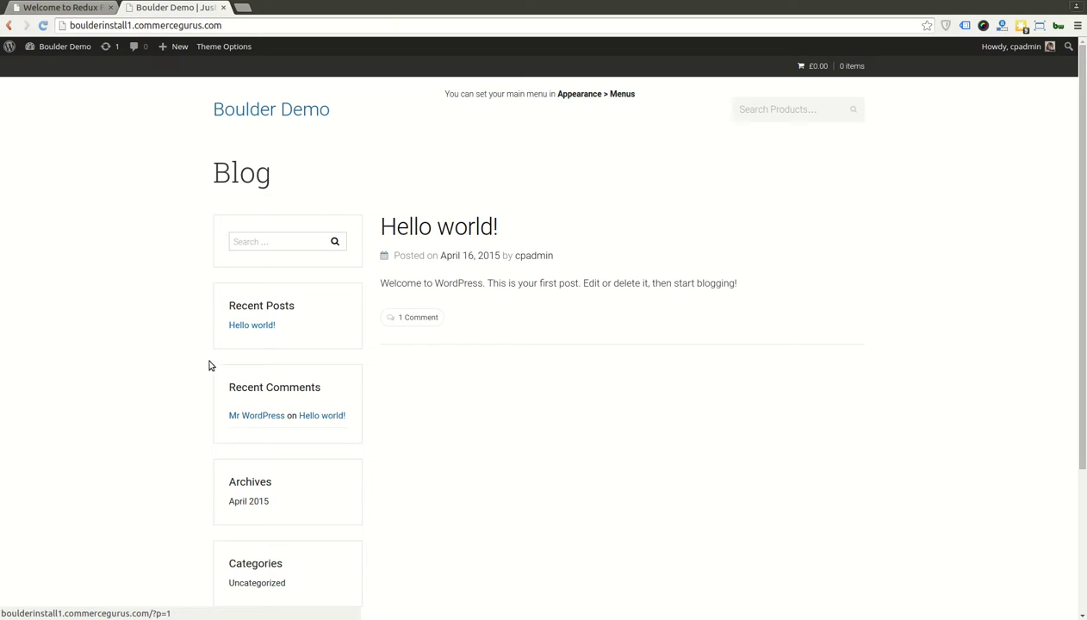
{"action": "left_click", "coordinate": [472, 252]}
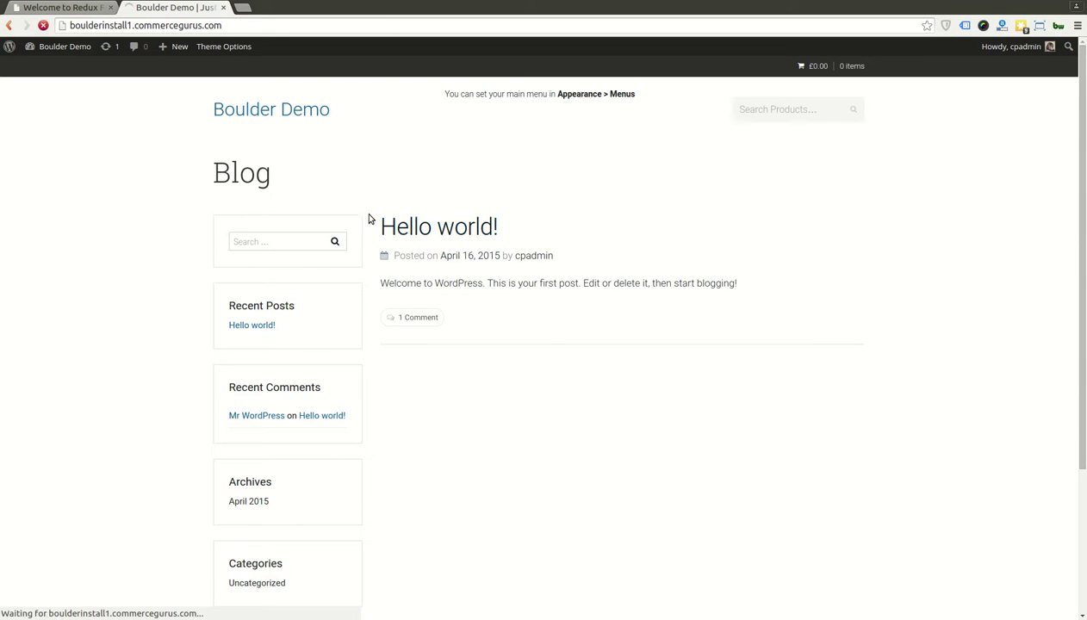
{"action": "scroll", "coordinate": [211, 198], "scroll_direction": "down", "scroll_amount": 1}
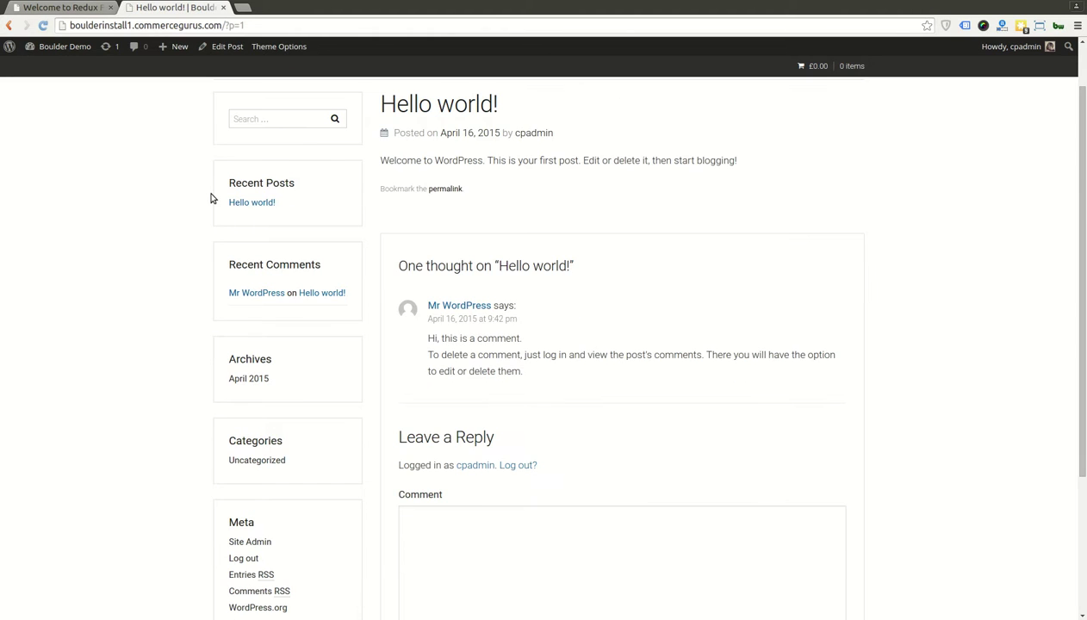
{"action": "scroll", "coordinate": [211, 198], "scroll_direction": "down", "scroll_amount": 3}
{"action": "scroll", "coordinate": [211, 198], "scroll_direction": "up", "scroll_amount": 4}
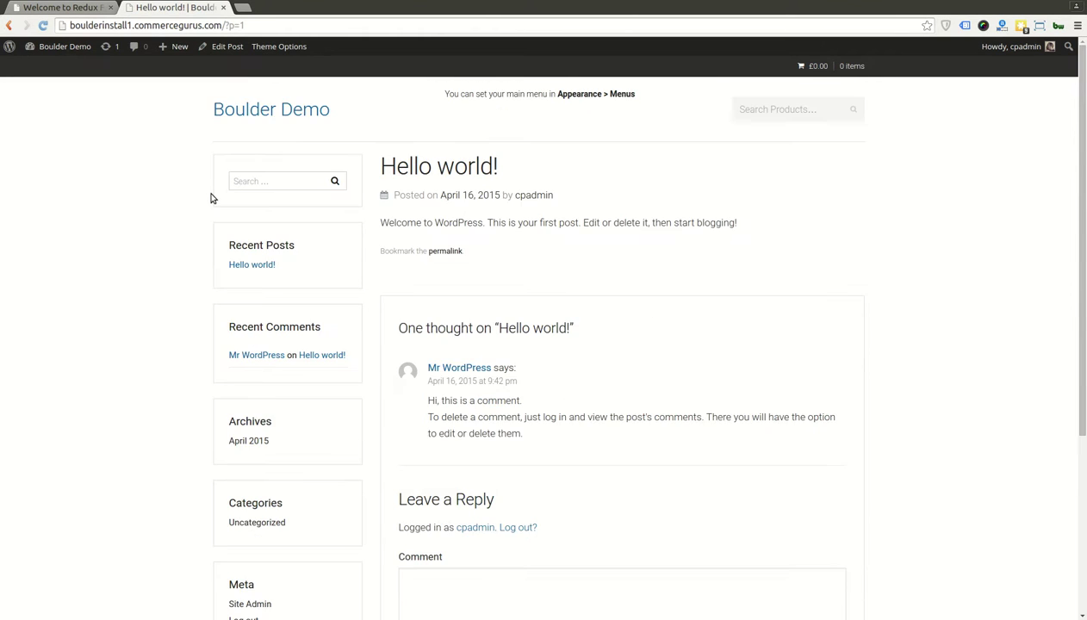
{"action": "scroll", "coordinate": [211, 199], "scroll_direction": "down", "scroll_amount": 3}
{"action": "scroll", "coordinate": [211, 198], "scroll_direction": "up", "scroll_amount": 3}
- Open the theme's Import Demo Data page in the admin area and skip the WooCommerce pages setup
{"action": "key", "text": "ctrl+shift+Tab"}
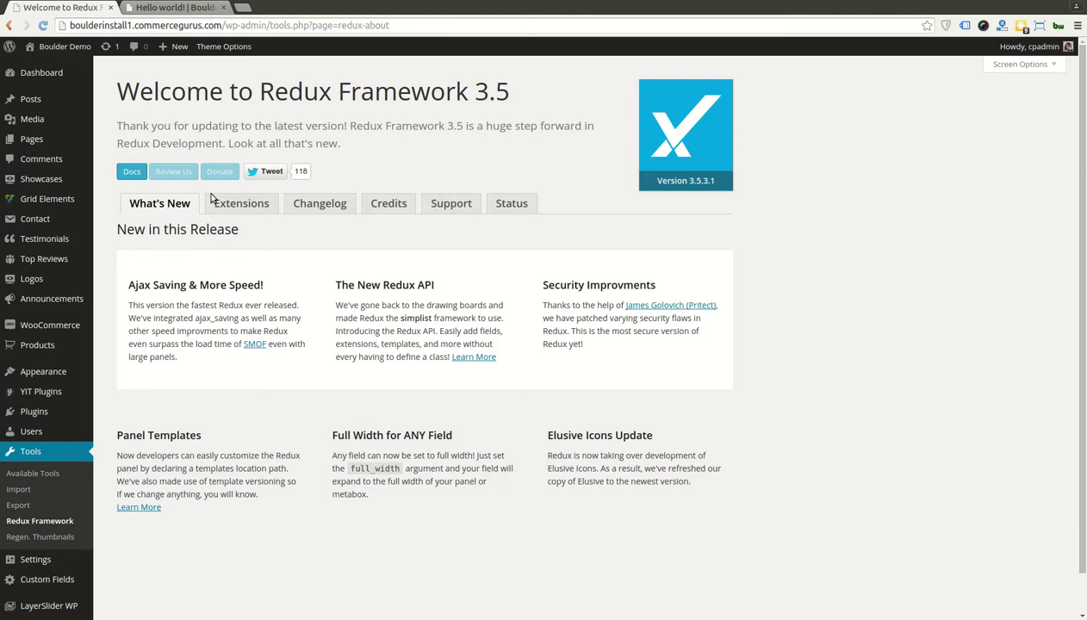
{"action": "scroll", "coordinate": [199, 282], "scroll_direction": "down", "scroll_amount": 1}
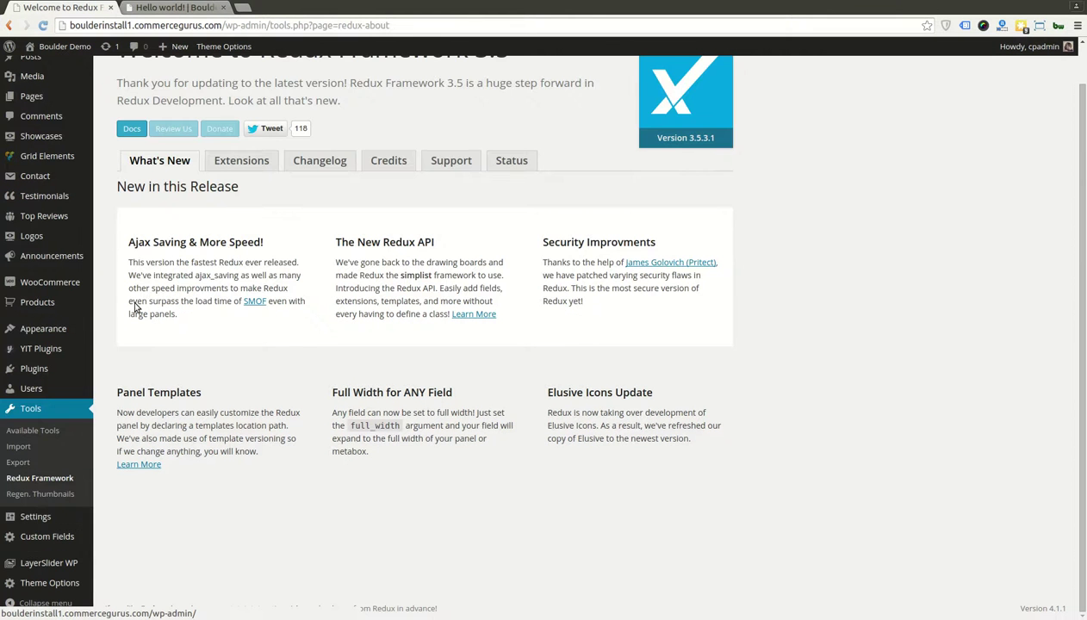
{"action": "mouse_move", "coordinate": [44, 328]}
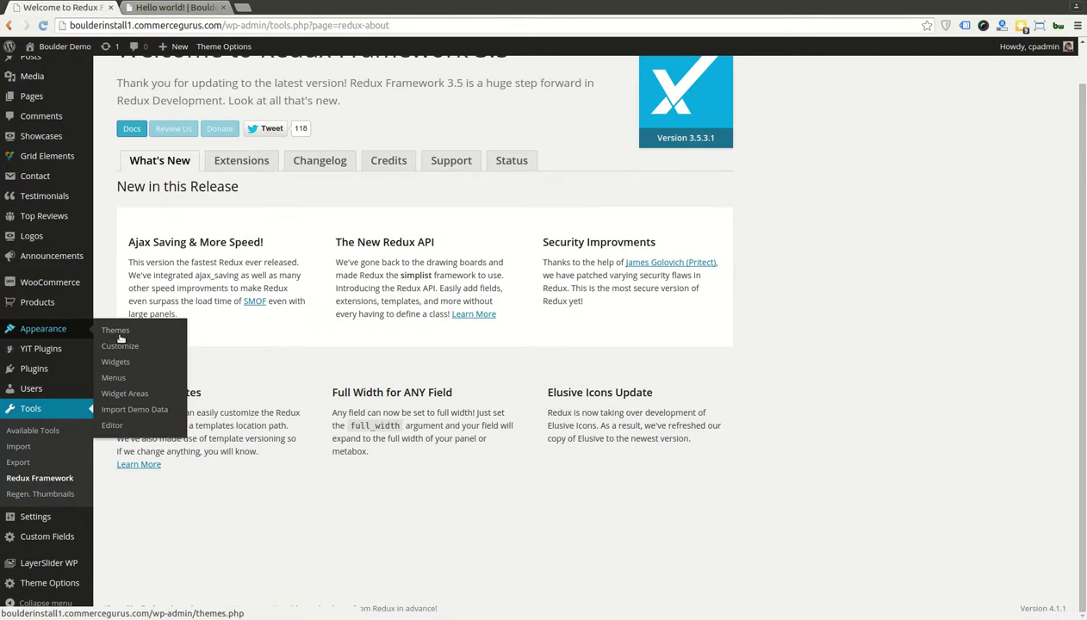
{"action": "left_click", "coordinate": [167, 424]}
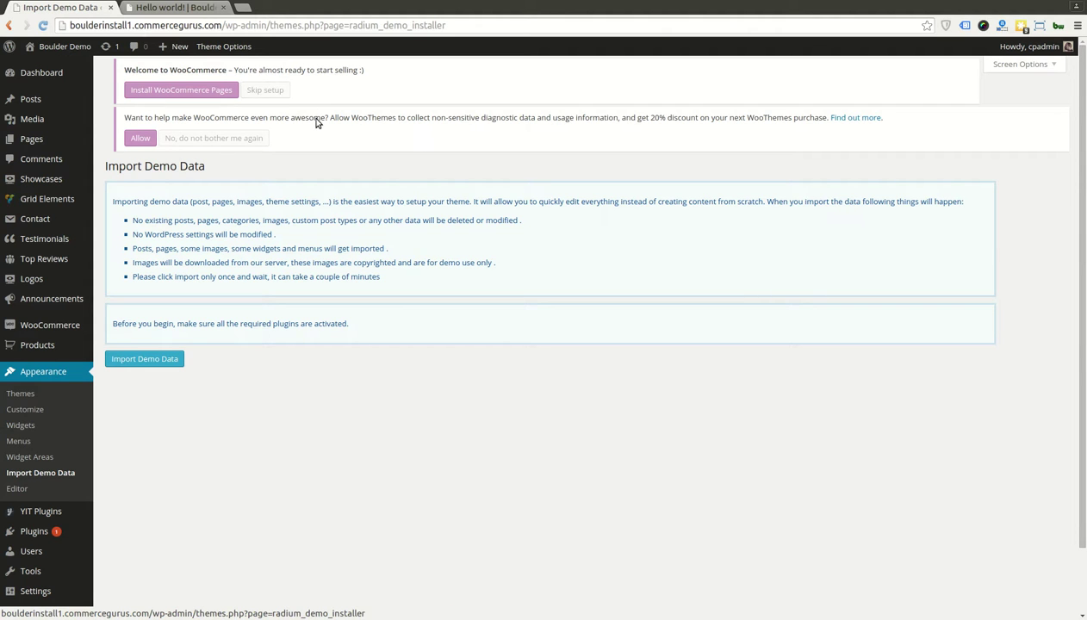
{"action": "left_click", "coordinate": [265, 90]}
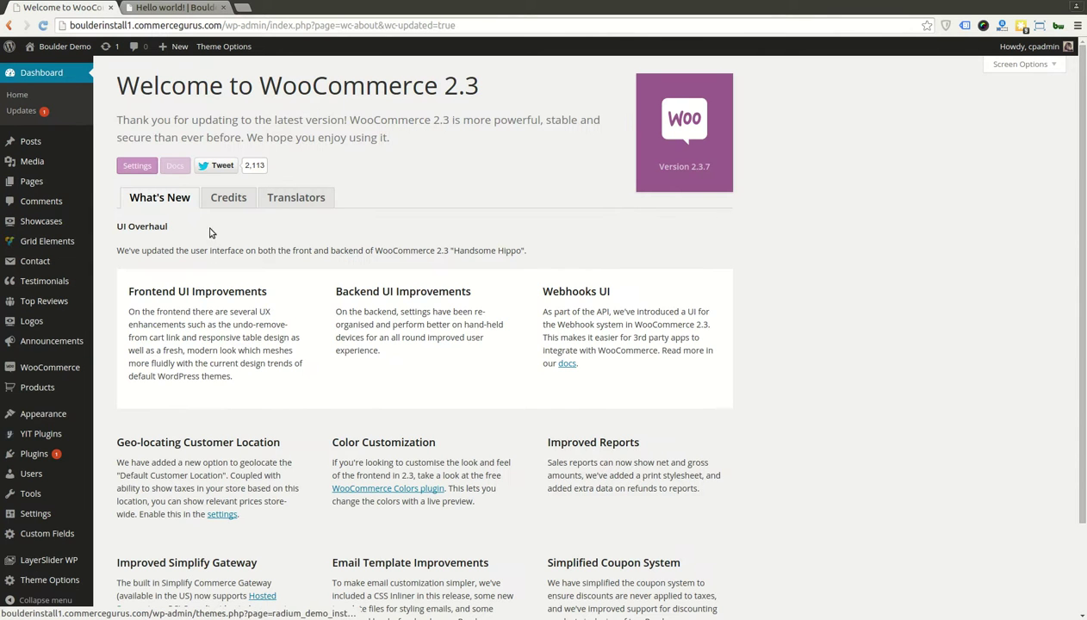
- Return to the Import Demo Data page and import the Boulder theme's demo content
{"action": "mouse_move", "coordinate": [107, 420]}
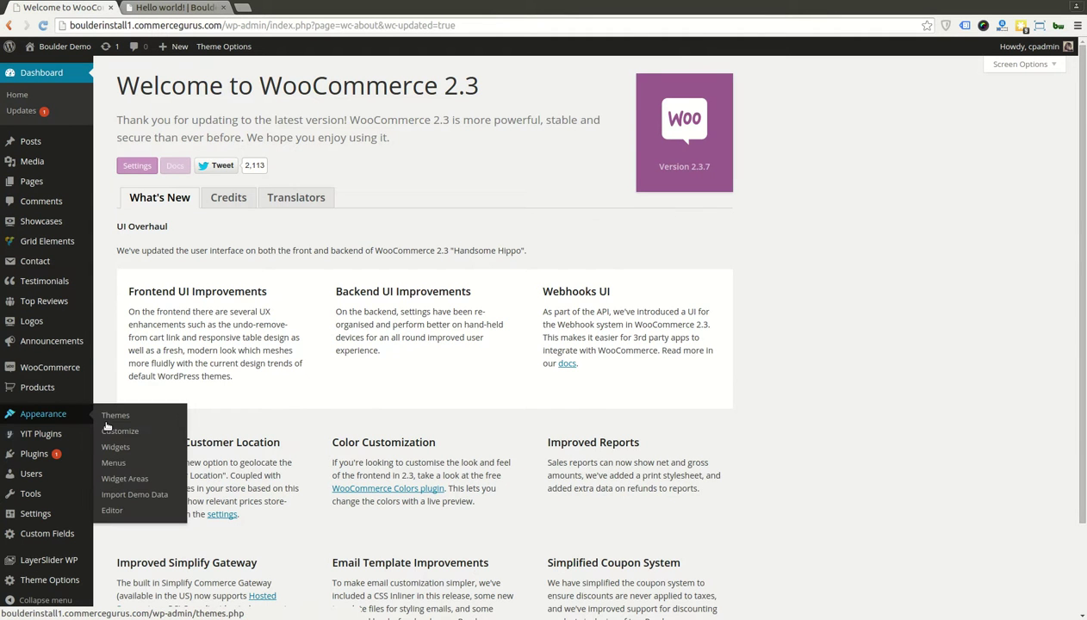
{"action": "left_click", "coordinate": [160, 508]}
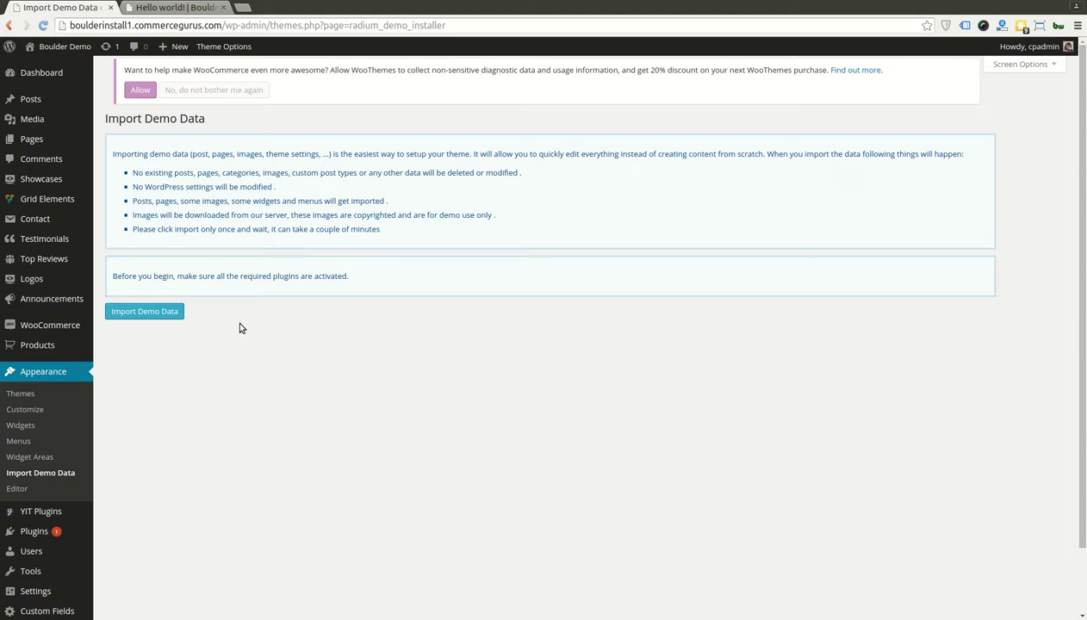
{"action": "left_click", "coordinate": [197, 327]}
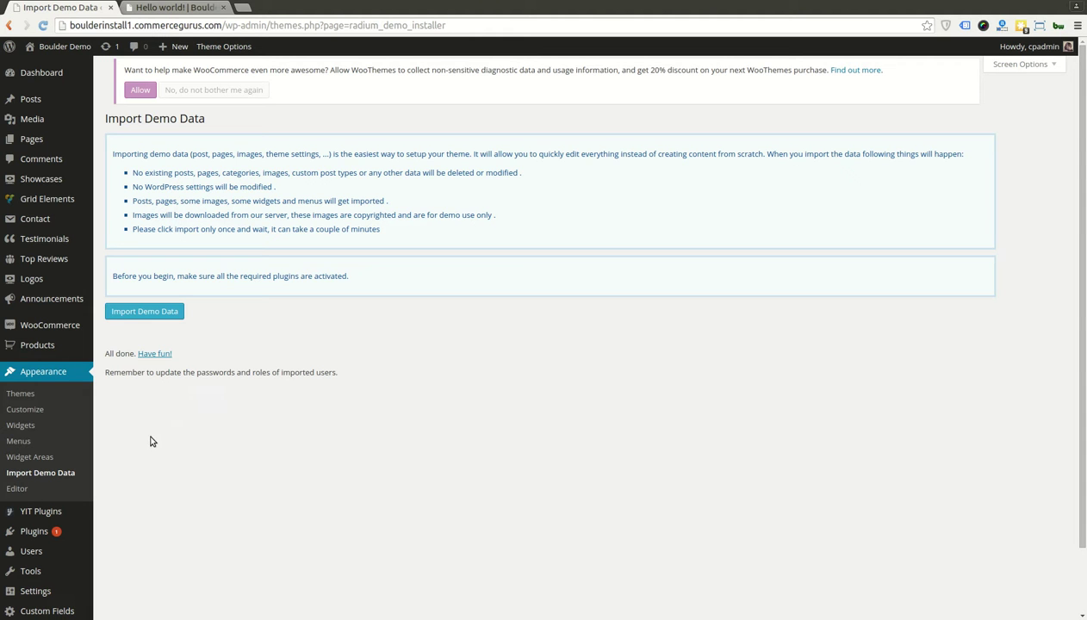
- Open the General, Reading, Discussion and Permalinks settings pages, each in its own browser tab
{"action": "scroll", "coordinate": [152, 448], "scroll_direction": "down", "scroll_amount": 2}
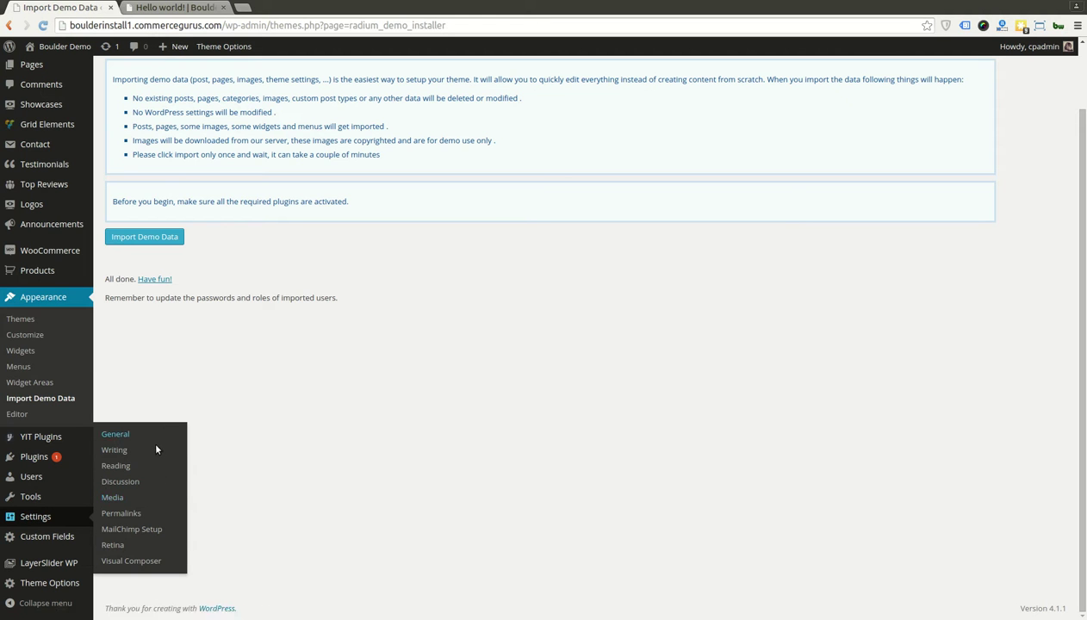
{"action": "middle_click", "coordinate": [156, 449]}
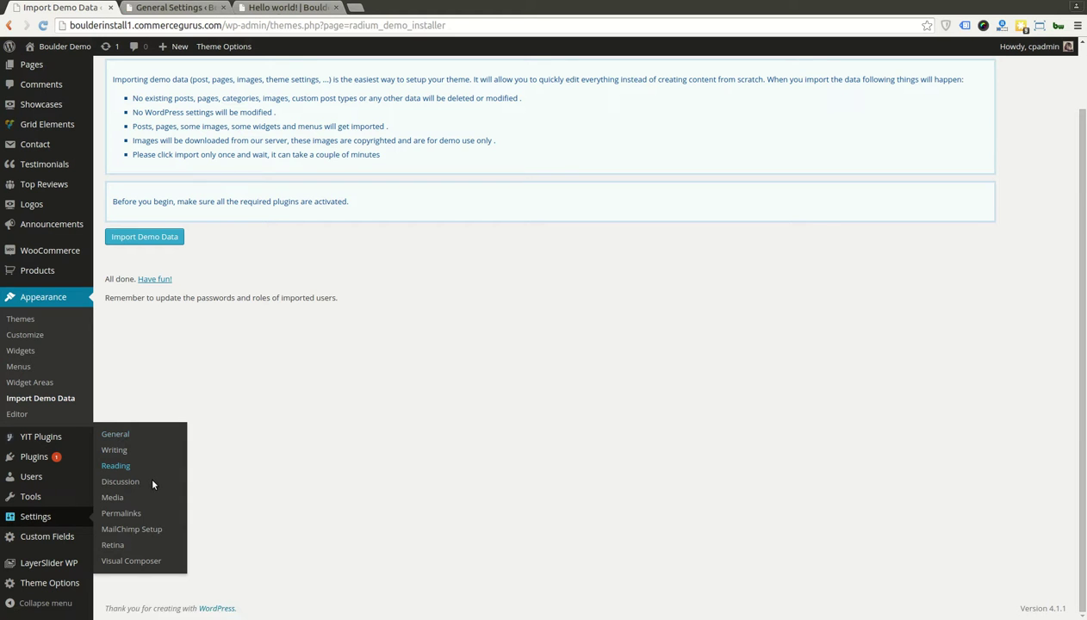
{"action": "middle_click", "coordinate": [149, 473]}
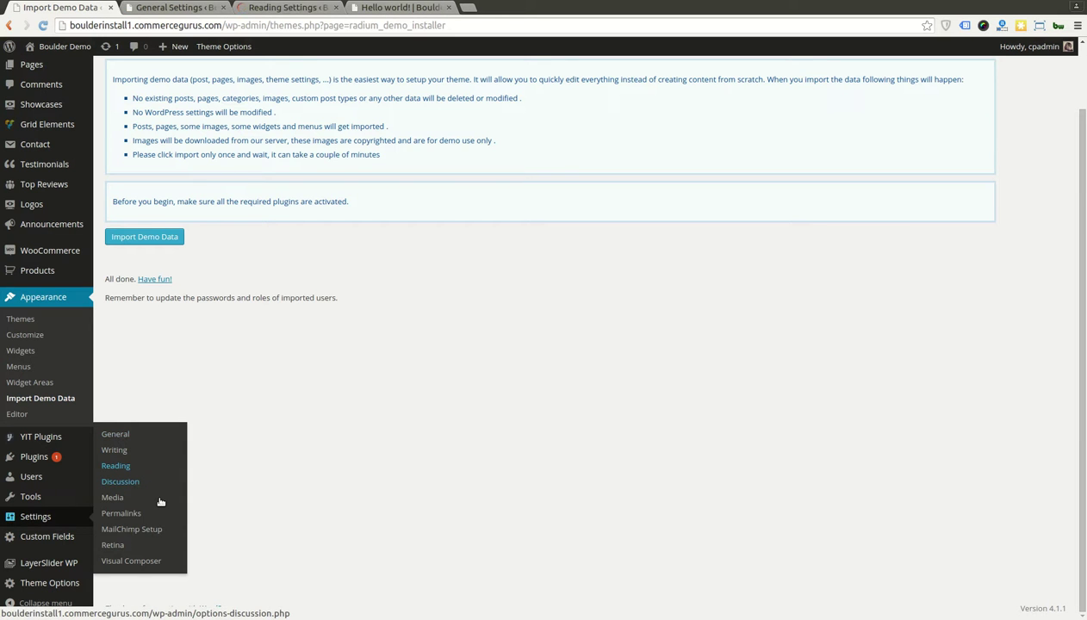
{"action": "middle_click", "coordinate": [159, 496]}
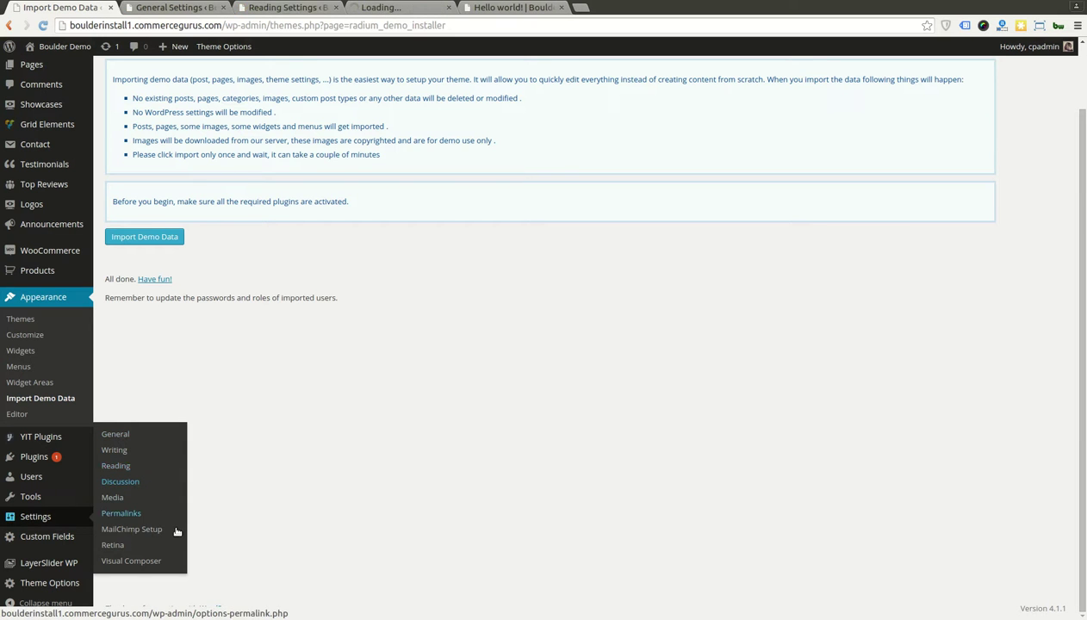
{"action": "middle_click", "coordinate": [176, 514]}
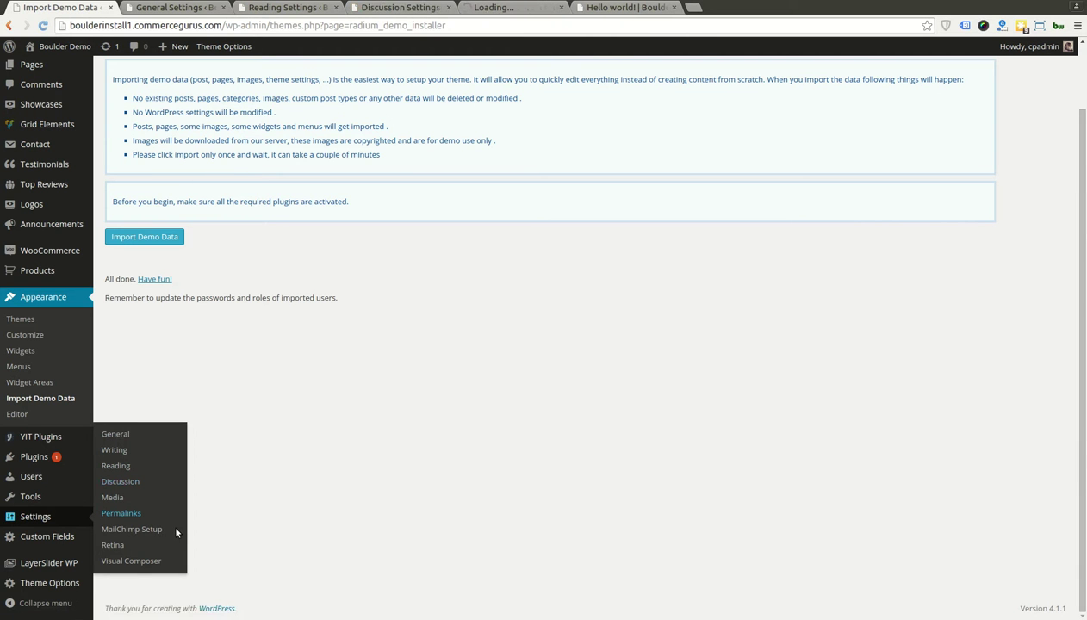
- In the Reading settings, use a static front page with Homepage - Default as front page and Blog as posts page, and save
{"action": "key", "text": "ctrl+Tab"}
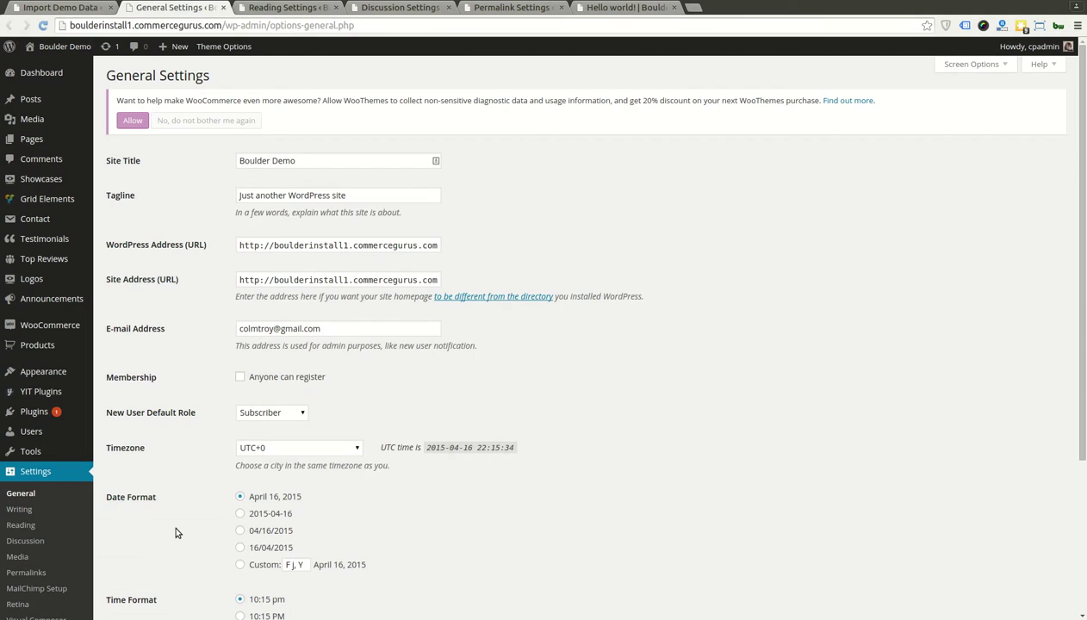
{"action": "key", "text": "ctrl+Tab"}
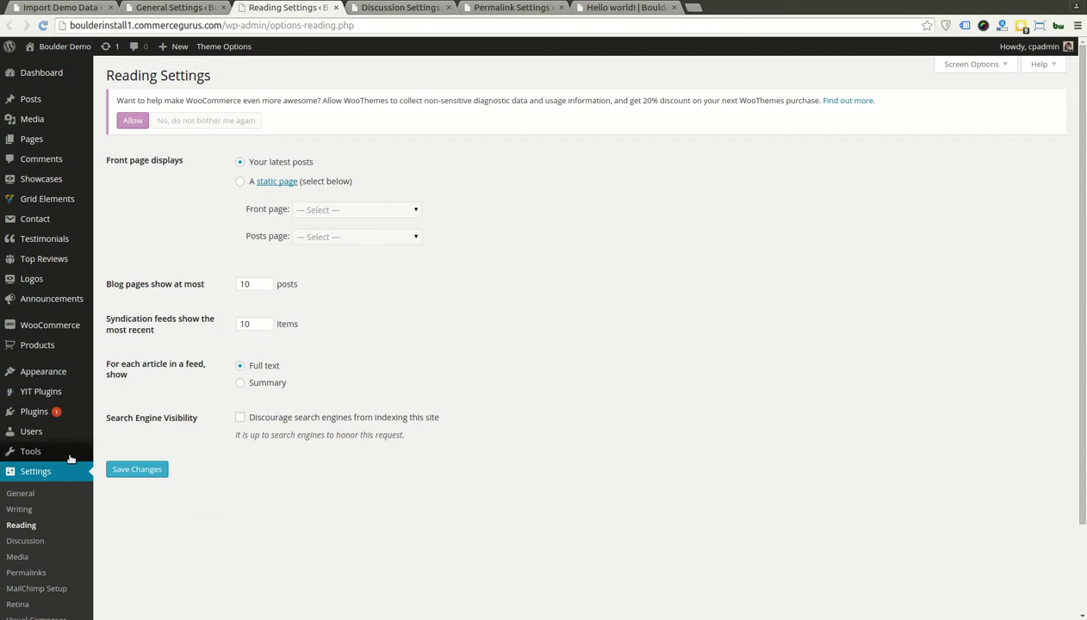
{"action": "left_click", "coordinate": [301, 182]}
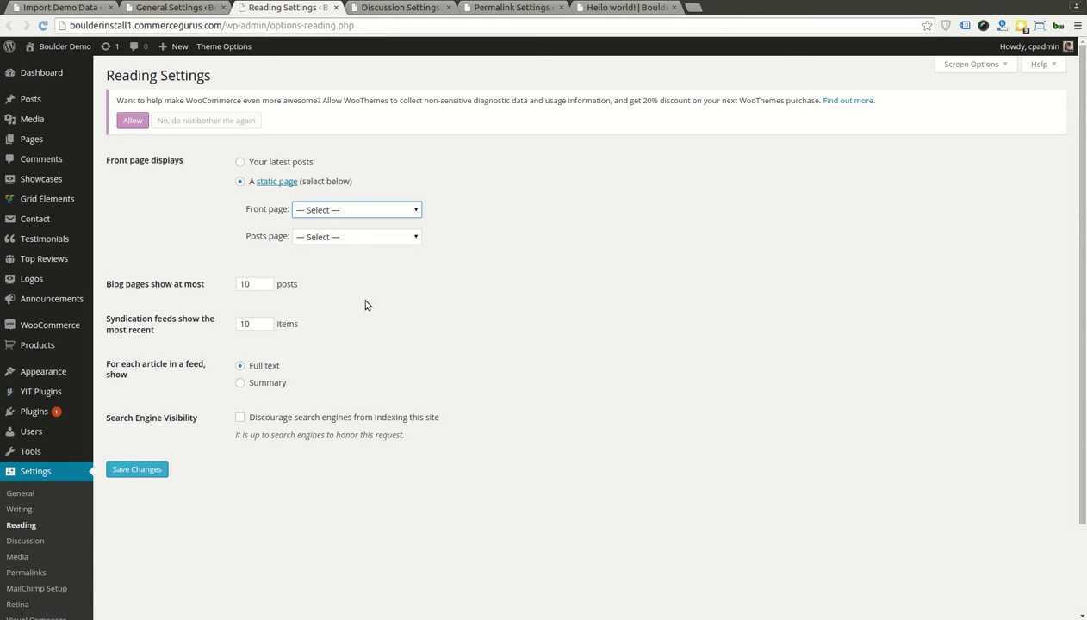
{"action": "key", "text": "h"}
{"action": "key", "text": "Tab"}
{"action": "key", "text": "b"}
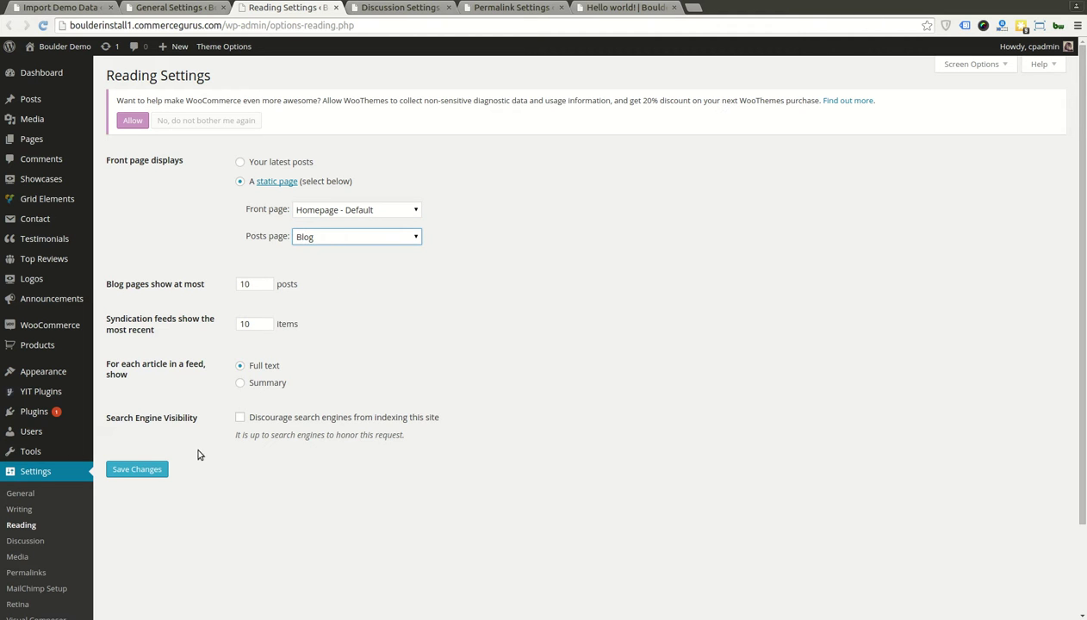
{"action": "left_click", "coordinate": [191, 489]}
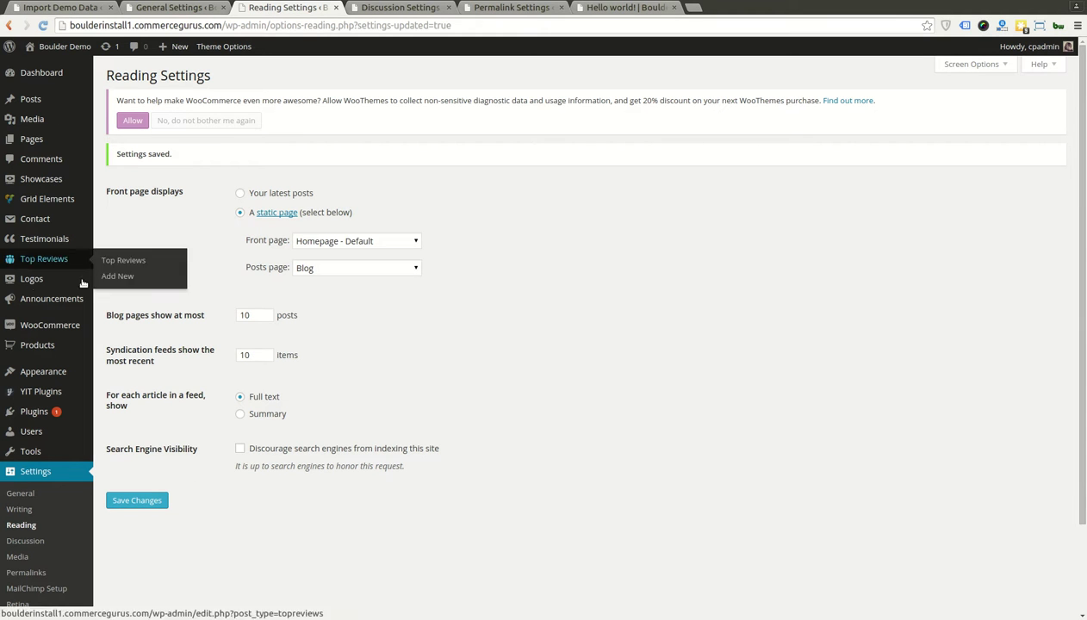
- Load the site's home page in place of the Hello world! post and examine the imported demo content down to the footer
{"action": "left_click", "coordinate": [637, 10]}
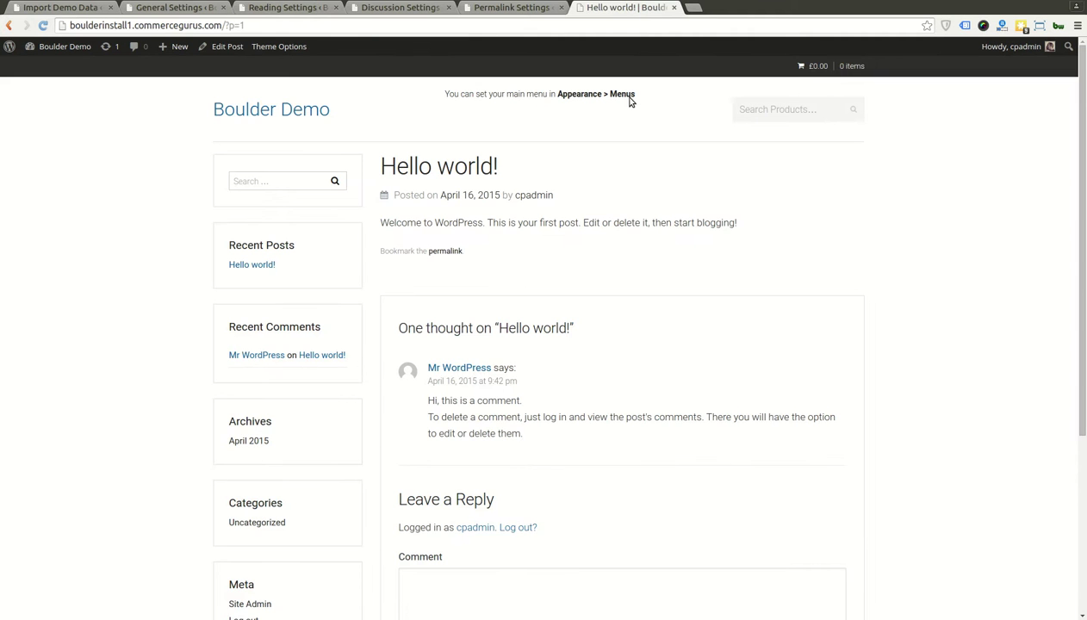
{"action": "key", "text": "ctrl+l"}
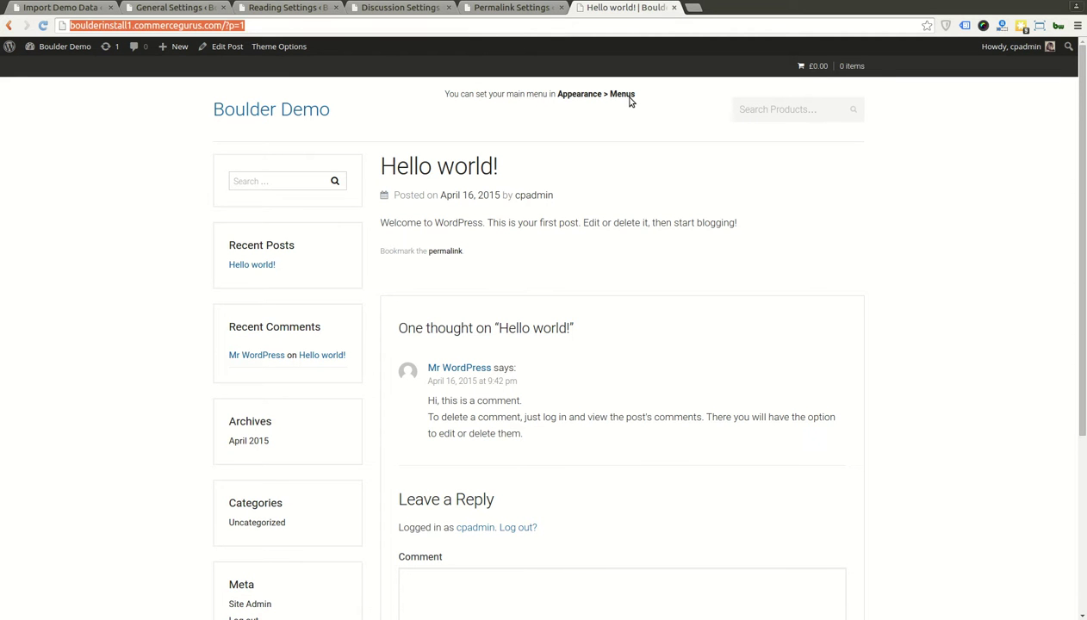
{"action": "key", "text": "End"}
{"action": "key", "text": "BackSpace"}
{"action": "key", "text": "BackSpace"}
{"action": "key", "text": "BackSpace"}
{"action": "key", "text": "BackSpace"}
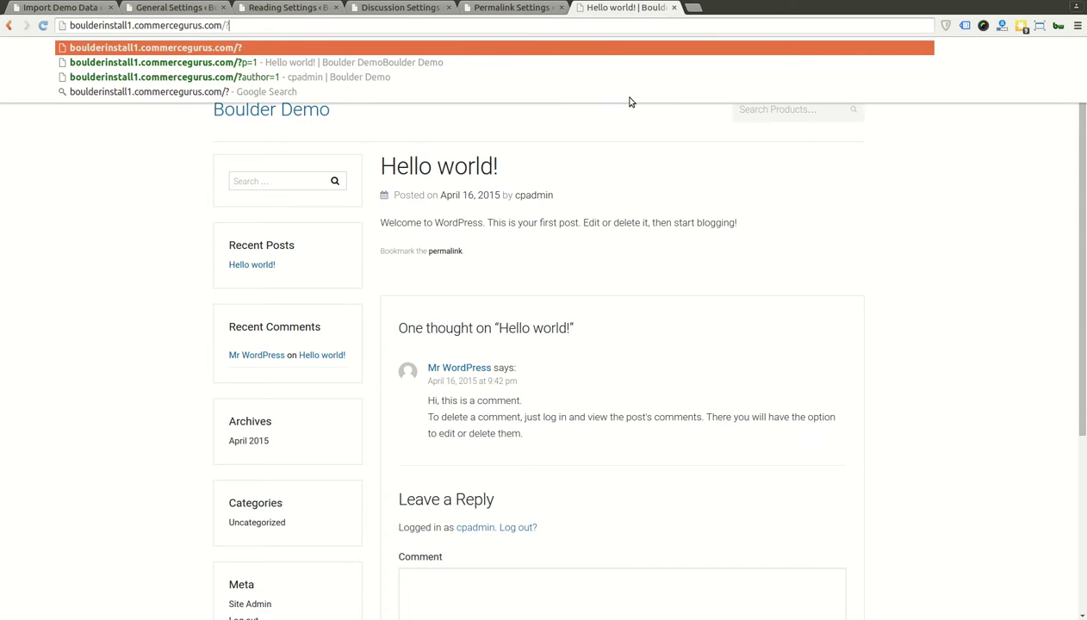
{"action": "key", "text": "Return"}
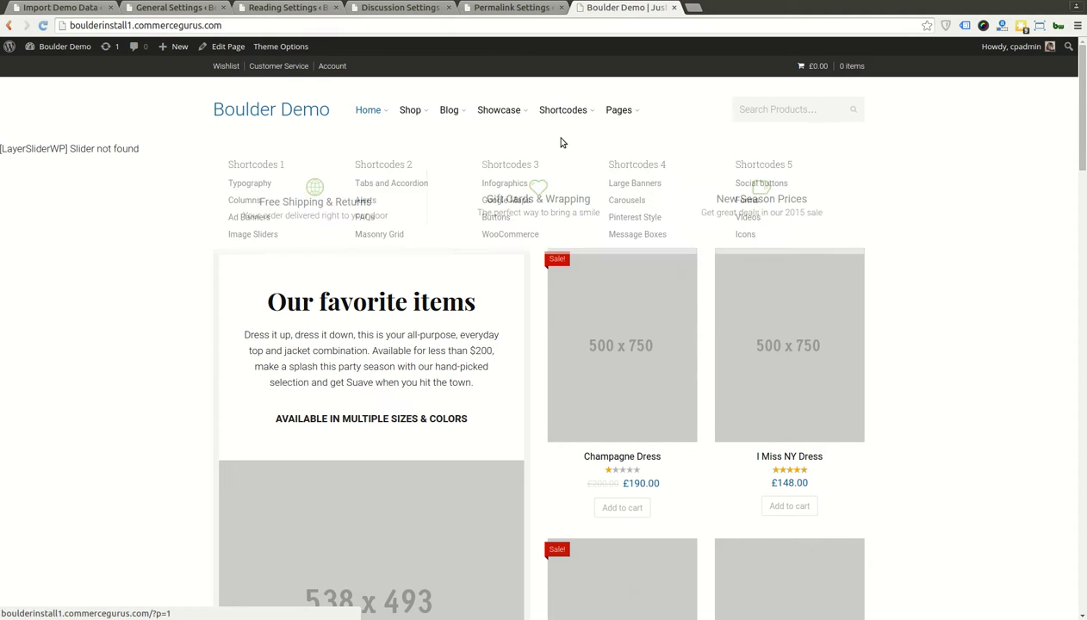
{"action": "scroll", "coordinate": [182, 289], "scroll_direction": "down", "scroll_amount": 20}
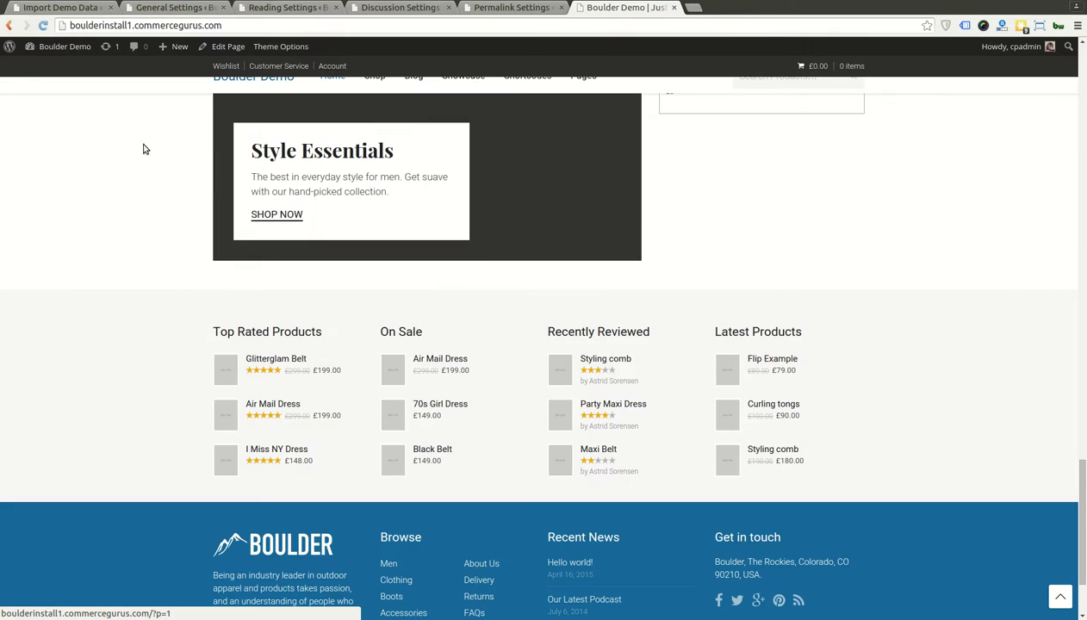
{"action": "scroll", "coordinate": [292, 373], "scroll_direction": "down", "scroll_amount": 1}
- Open the Glitterglam Belt from the top rated products and add two of them to the cart
{"action": "left_click", "coordinate": [291, 374]}
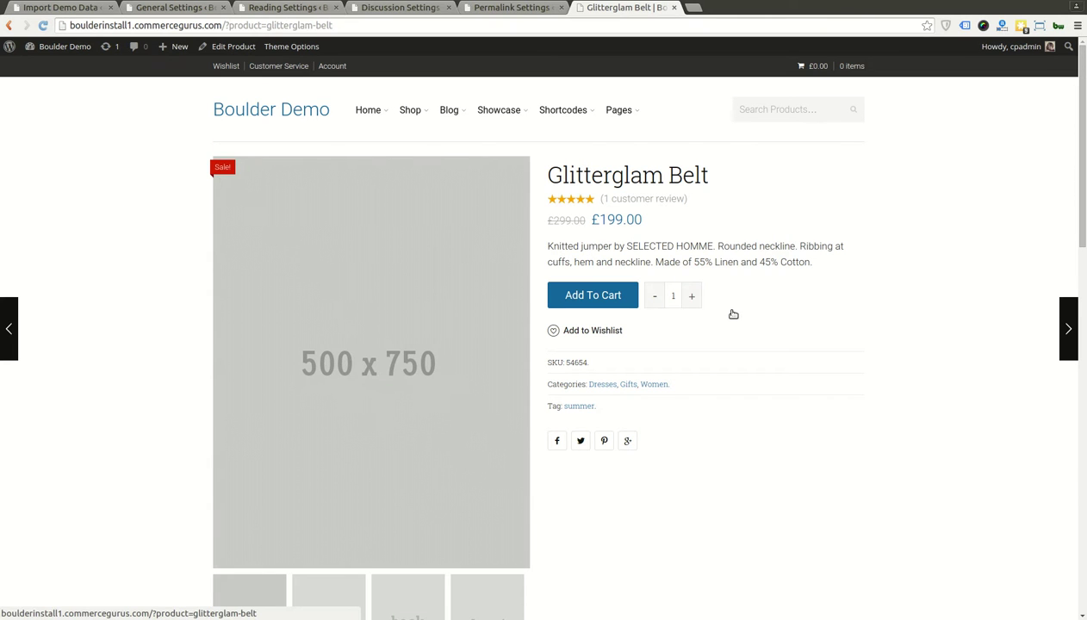
{"action": "left_click", "coordinate": [691, 296]}
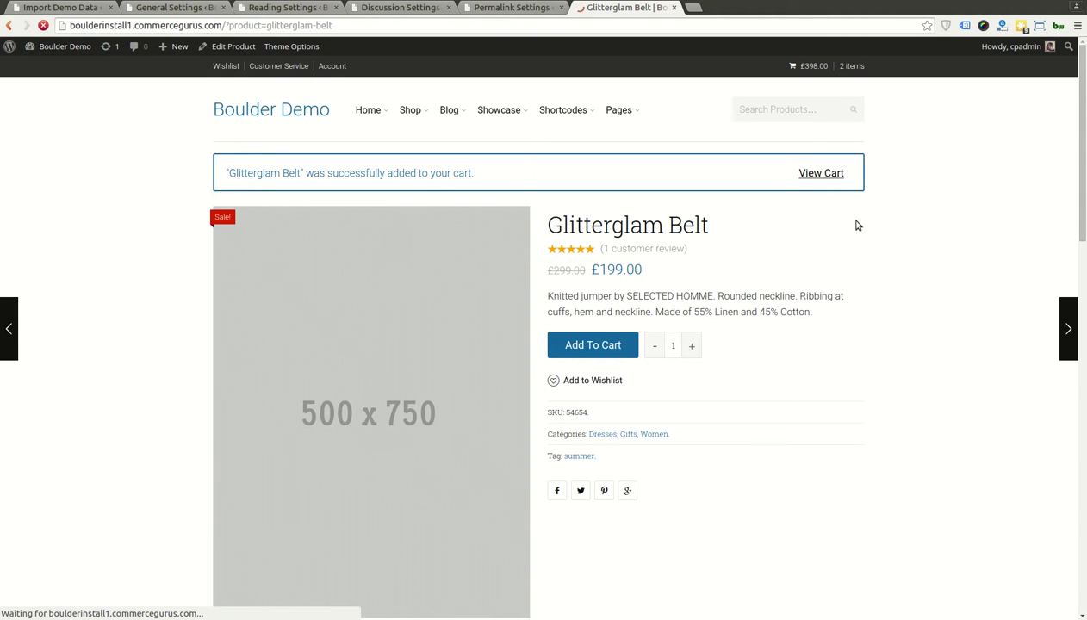
{"action": "mouse_move", "coordinate": [853, 68]}
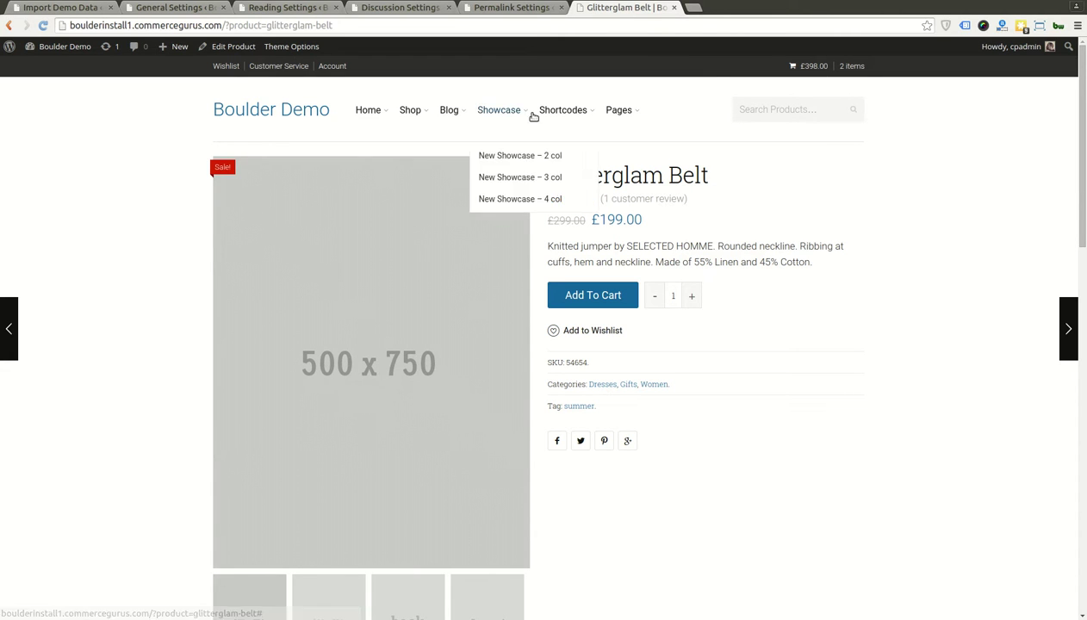
- In the WooCommerce product display settings, assign Shop as the shop page and save the changes
{"action": "left_click", "coordinate": [174, 8]}
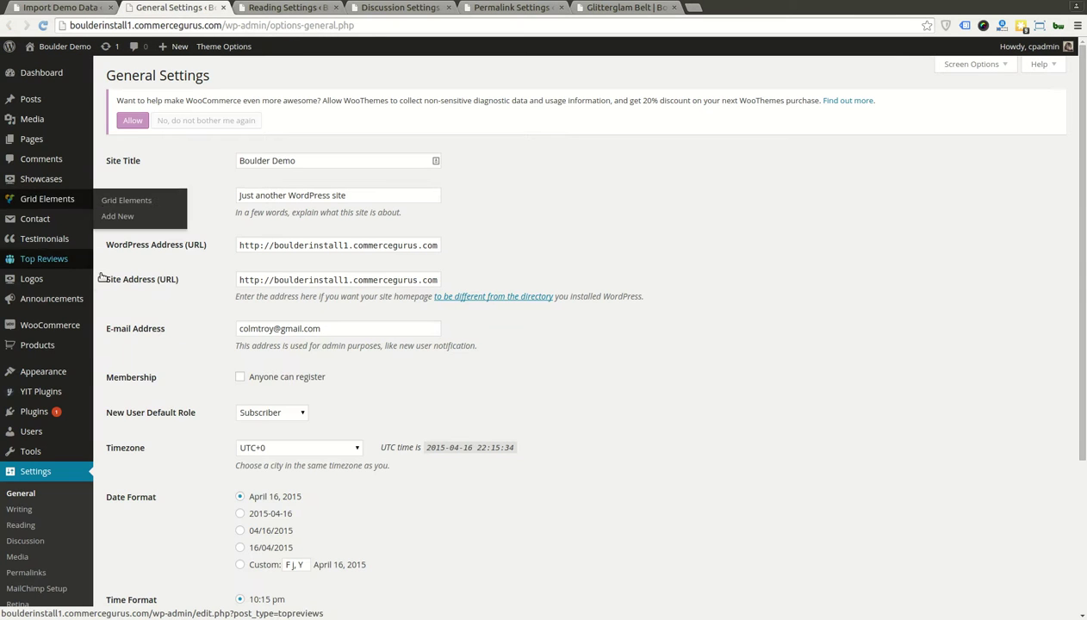
{"action": "mouse_move", "coordinate": [101, 363]}
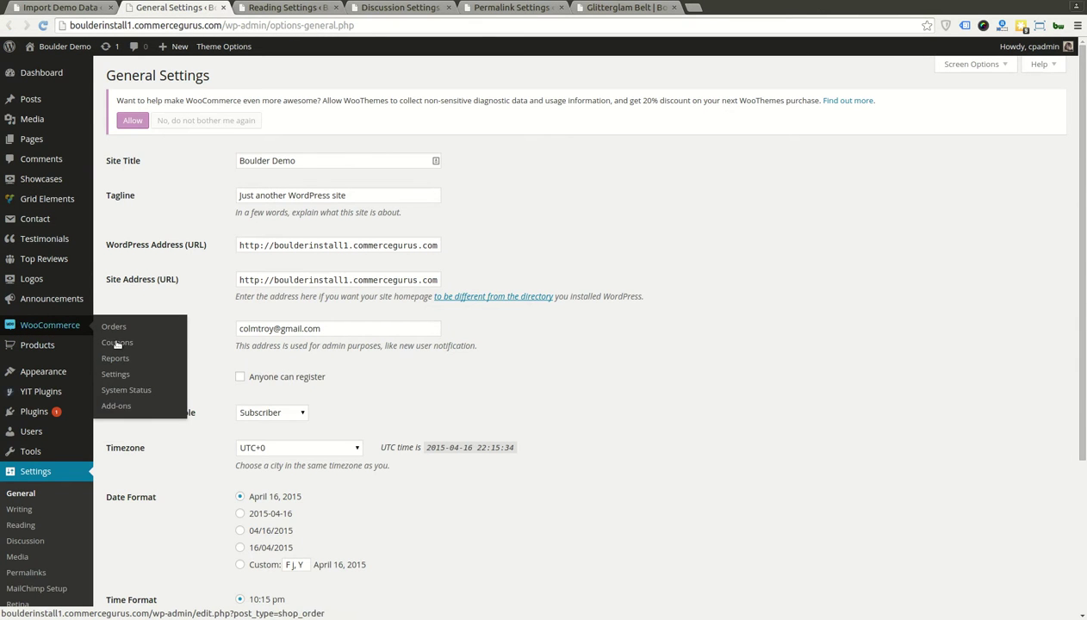
{"action": "left_click", "coordinate": [138, 389]}
{"action": "scroll", "coordinate": [211, 376], "scroll_direction": "down", "scroll_amount": 1}
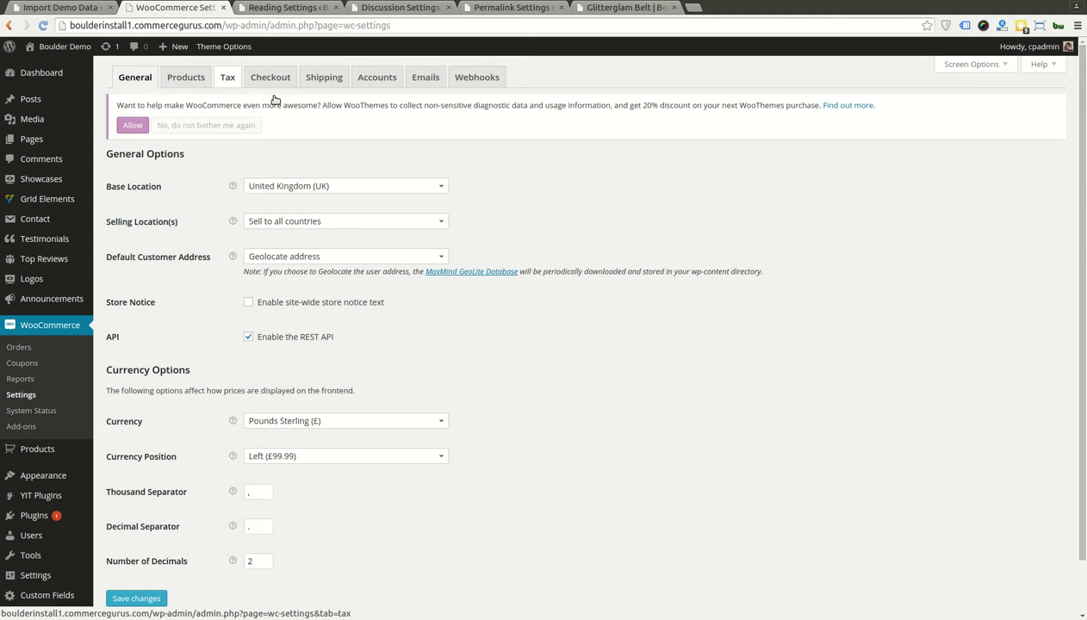
{"action": "left_click", "coordinate": [185, 77]}
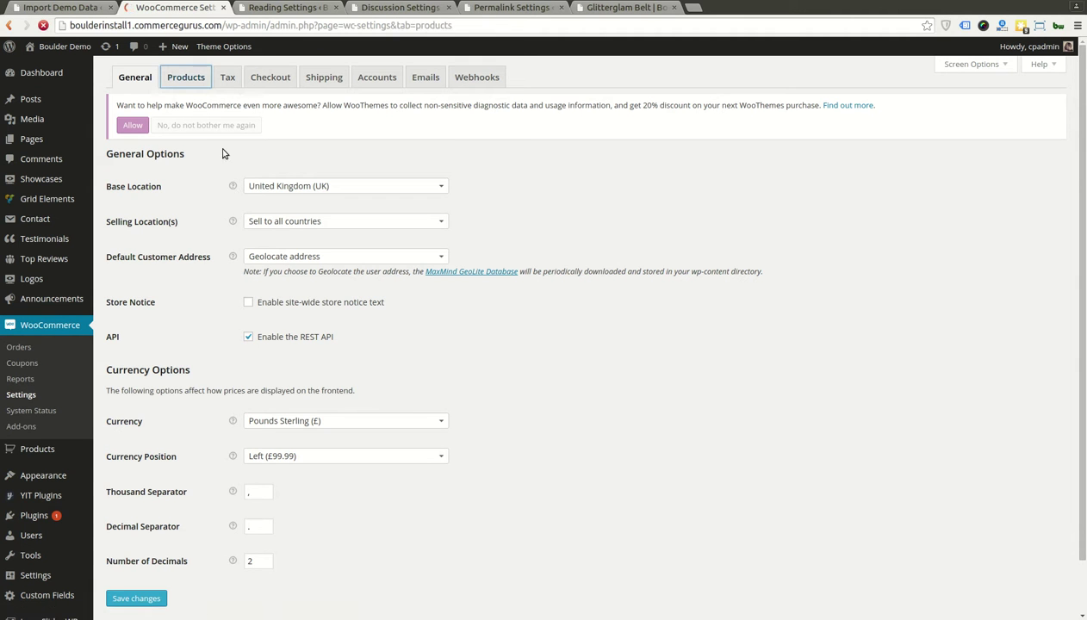
{"action": "left_click", "coordinate": [157, 160]}
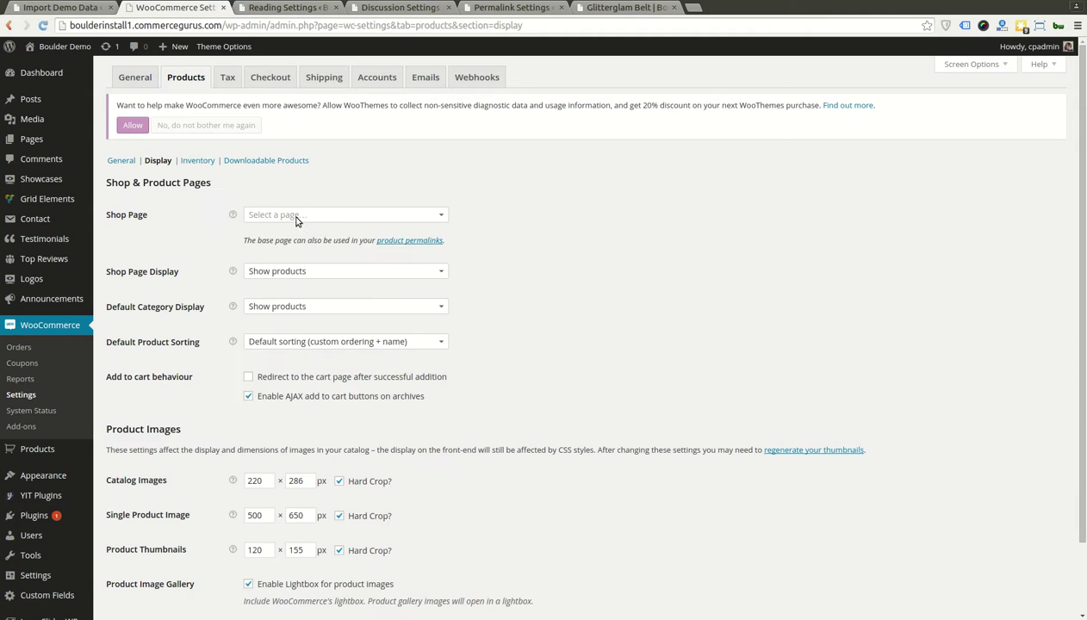
{"action": "left_click", "coordinate": [314, 220]}
{"action": "type", "text": "shop"}
{"action": "key", "text": "Return"}
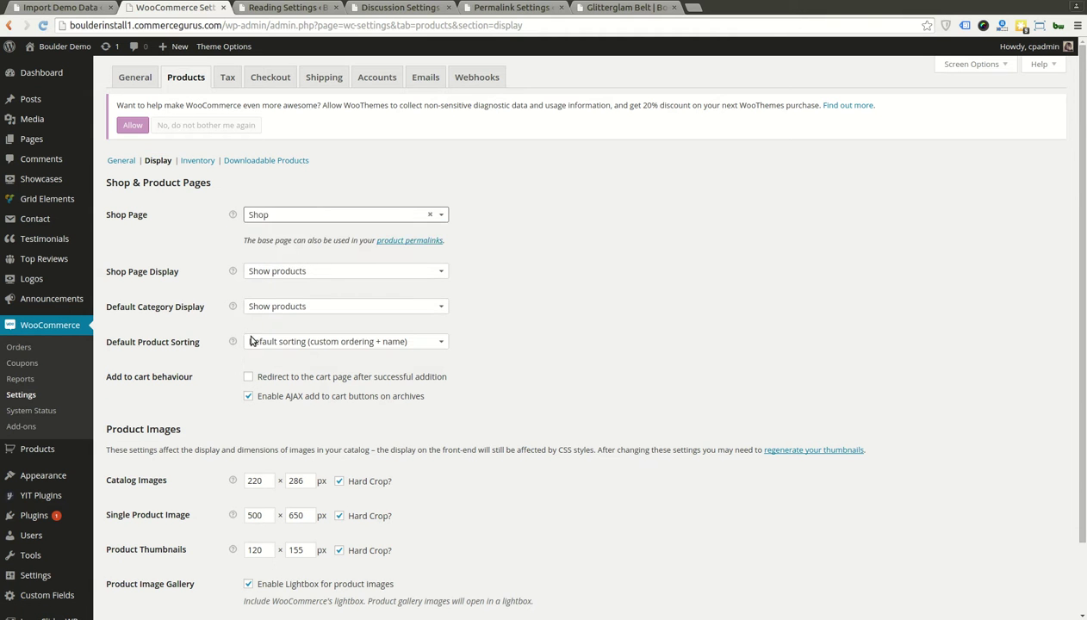
{"action": "scroll", "coordinate": [258, 386], "scroll_direction": "down", "scroll_amount": 2}
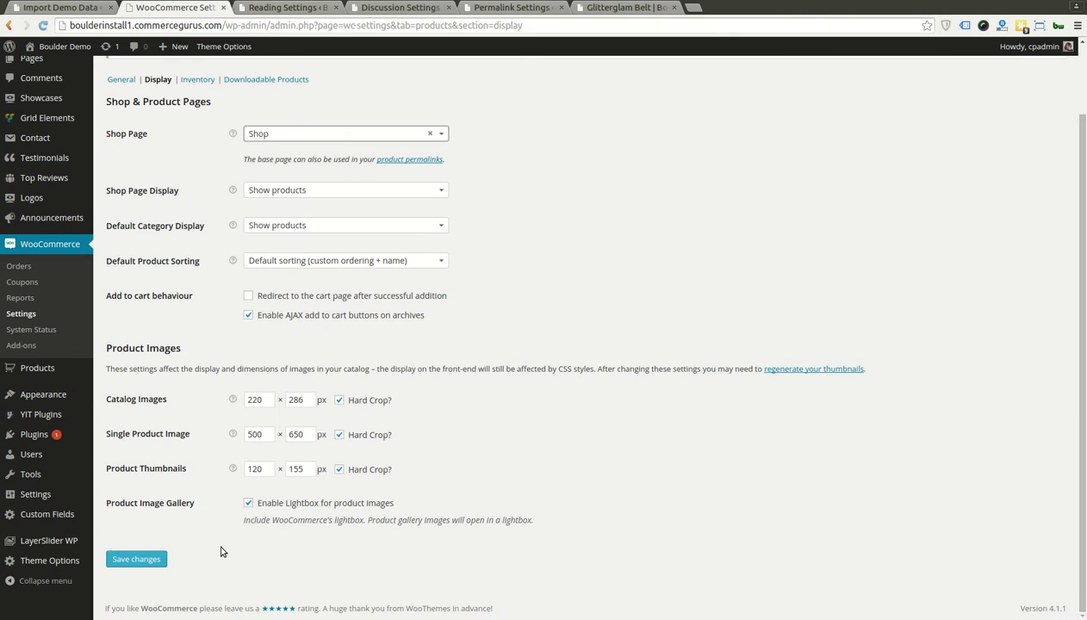
{"action": "left_click", "coordinate": [162, 564]}
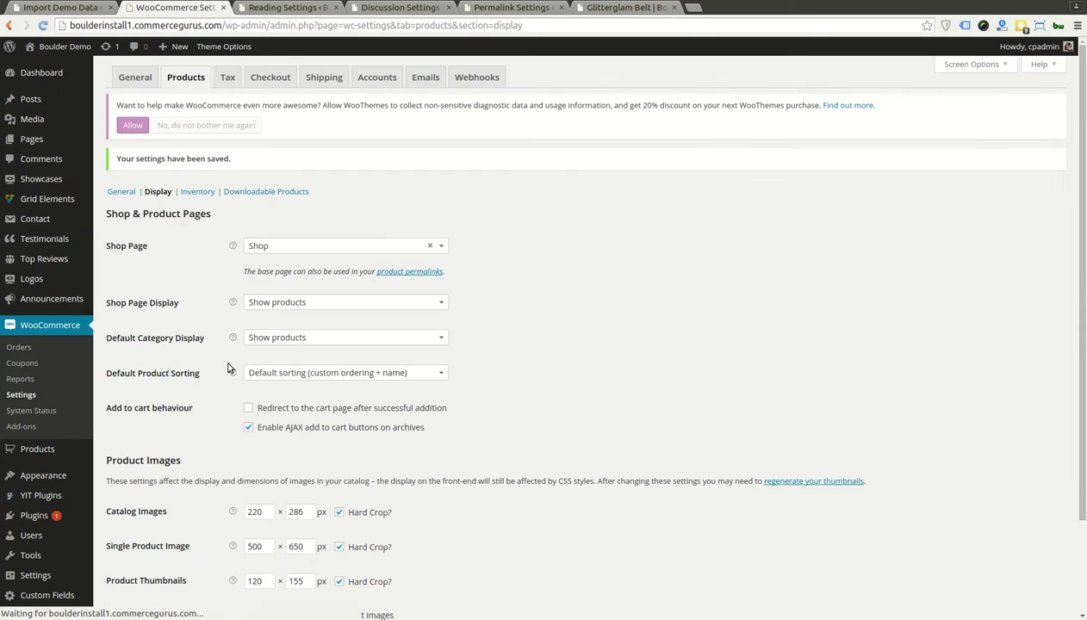
- In the WooCommerce checkout settings, assign Cart as the cart page and Checkout as the checkout page, and save
{"action": "left_click", "coordinate": [287, 82]}
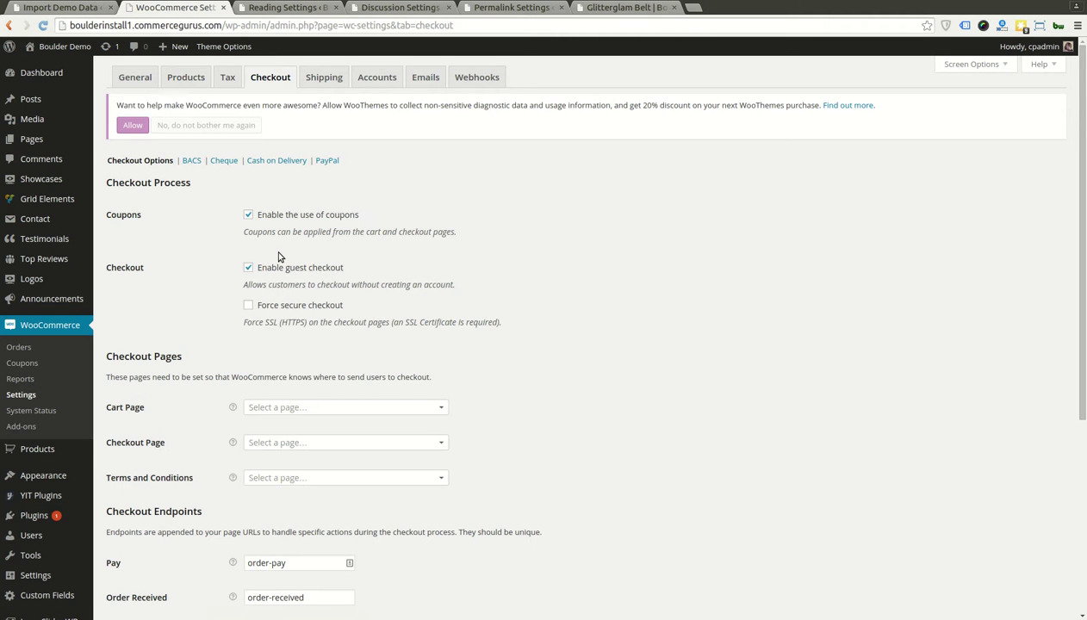
{"action": "left_click", "coordinate": [332, 409]}
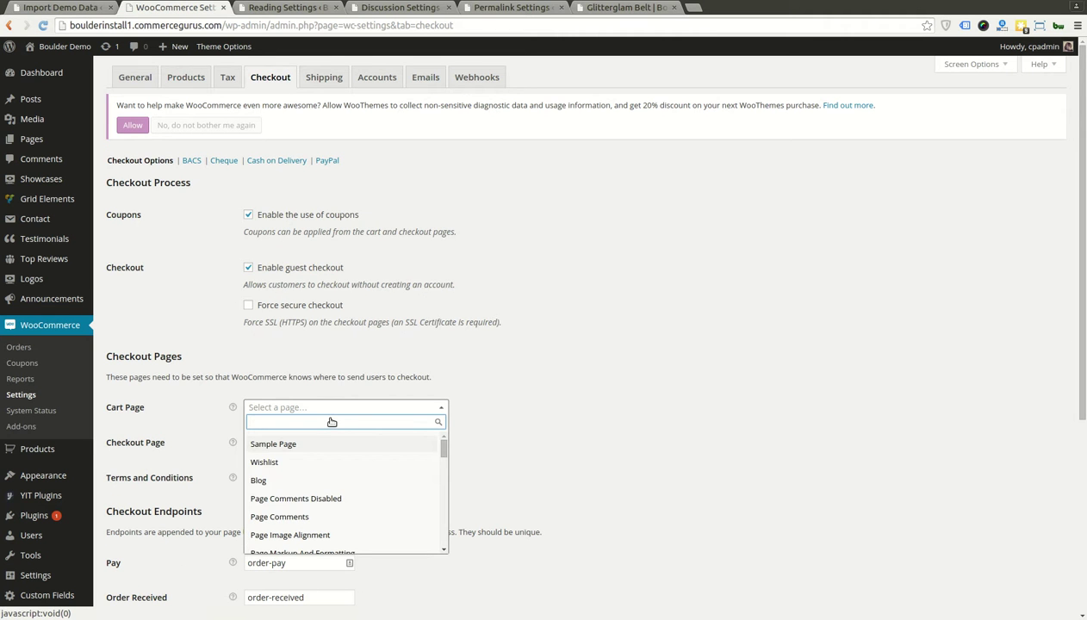
{"action": "type", "text": "cart"}
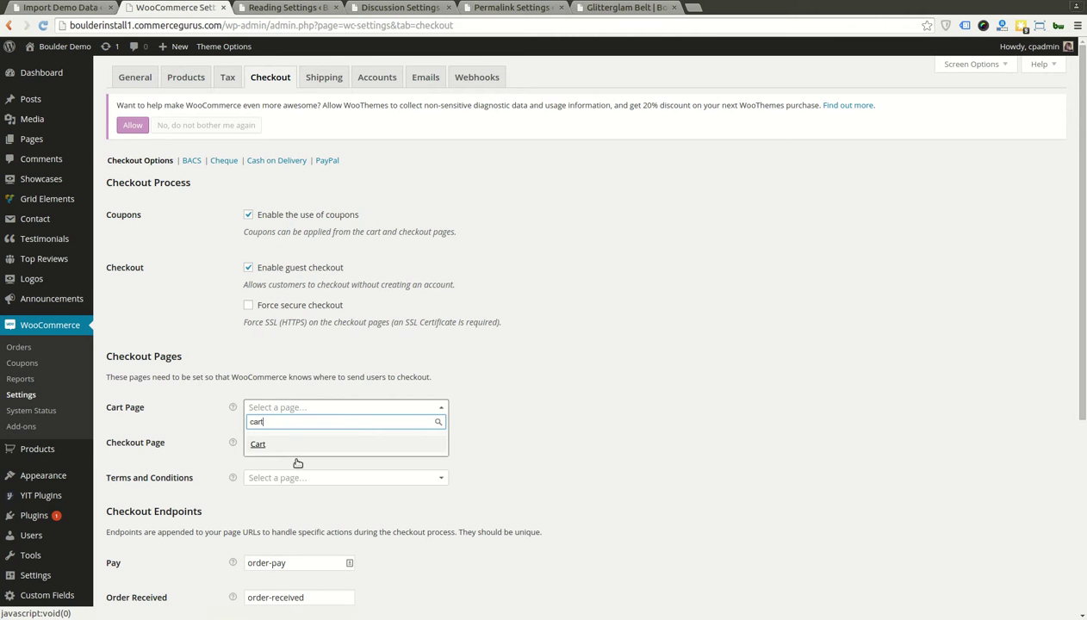
{"action": "left_click", "coordinate": [291, 452]}
{"action": "left_click", "coordinate": [299, 443]}
{"action": "type", "text": "chec"}
{"action": "left_click", "coordinate": [306, 484]}
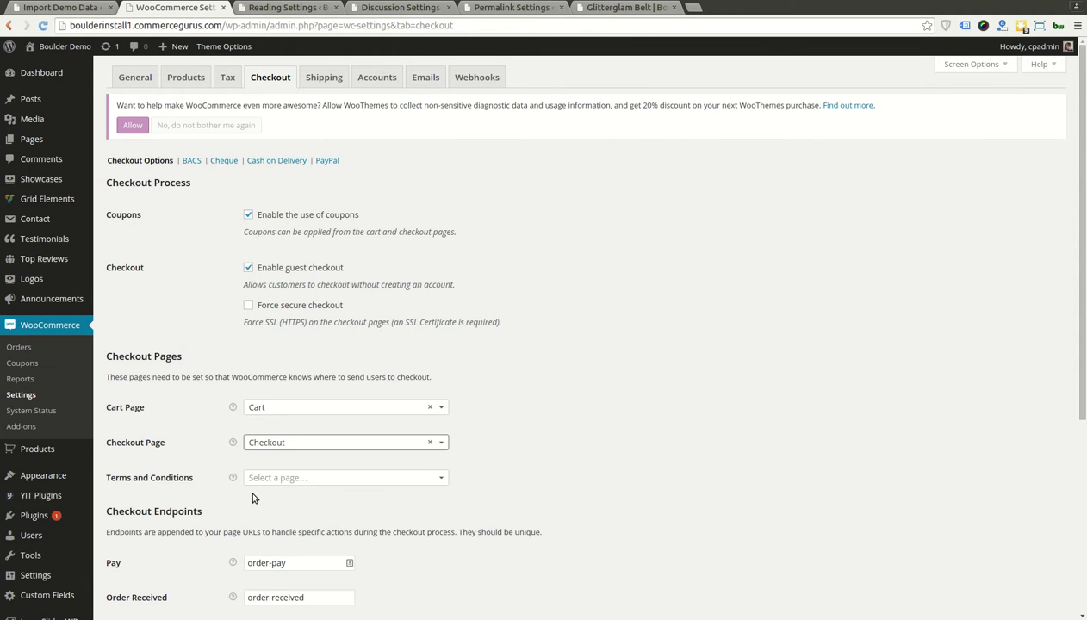
{"action": "scroll", "coordinate": [258, 479], "scroll_direction": "down", "scroll_amount": 5}
{"action": "left_click", "coordinate": [160, 562]}
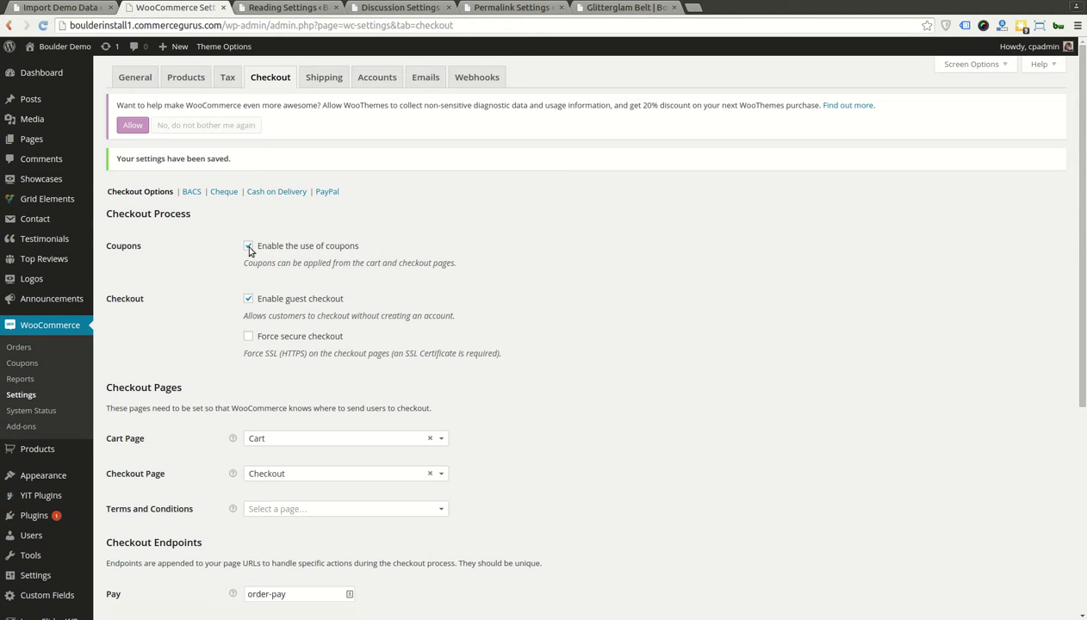
- In the WooCommerce accounts settings, assign My Account as the account page and save the changes
{"action": "left_click", "coordinate": [376, 77]}
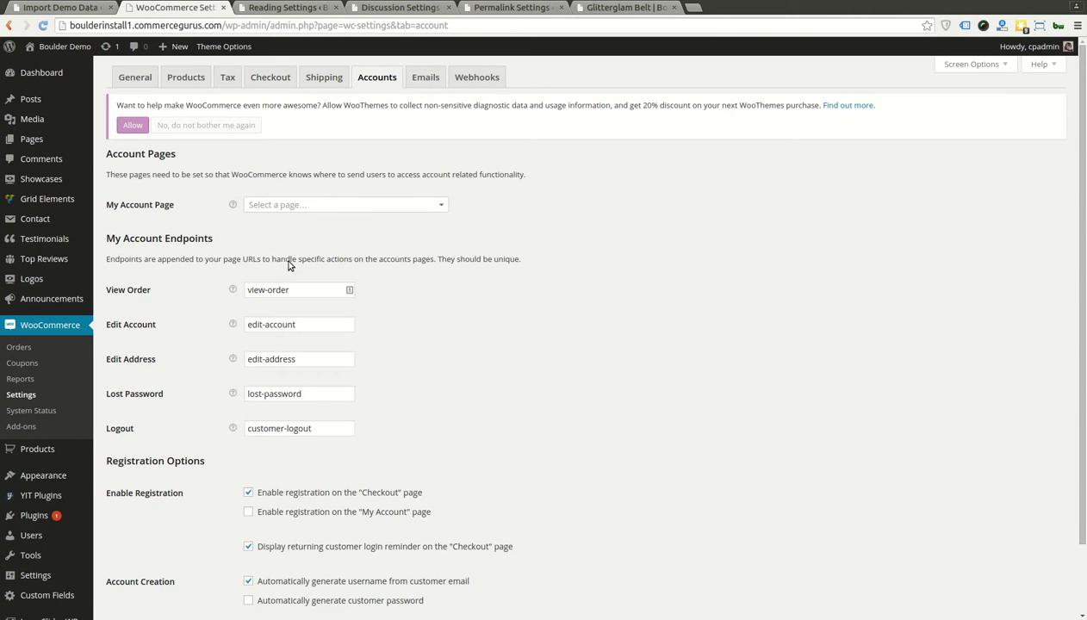
{"action": "left_click", "coordinate": [343, 210]}
{"action": "type", "text": "my"}
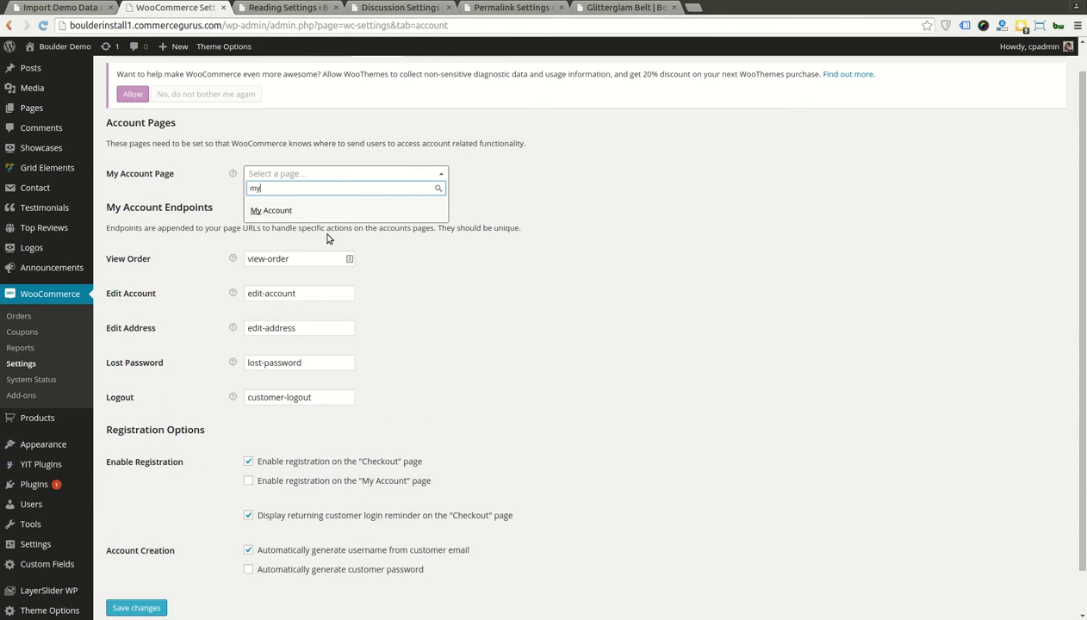
{"action": "key", "text": "Return"}
{"action": "scroll", "coordinate": [226, 395], "scroll_direction": "down", "scroll_amount": 1}
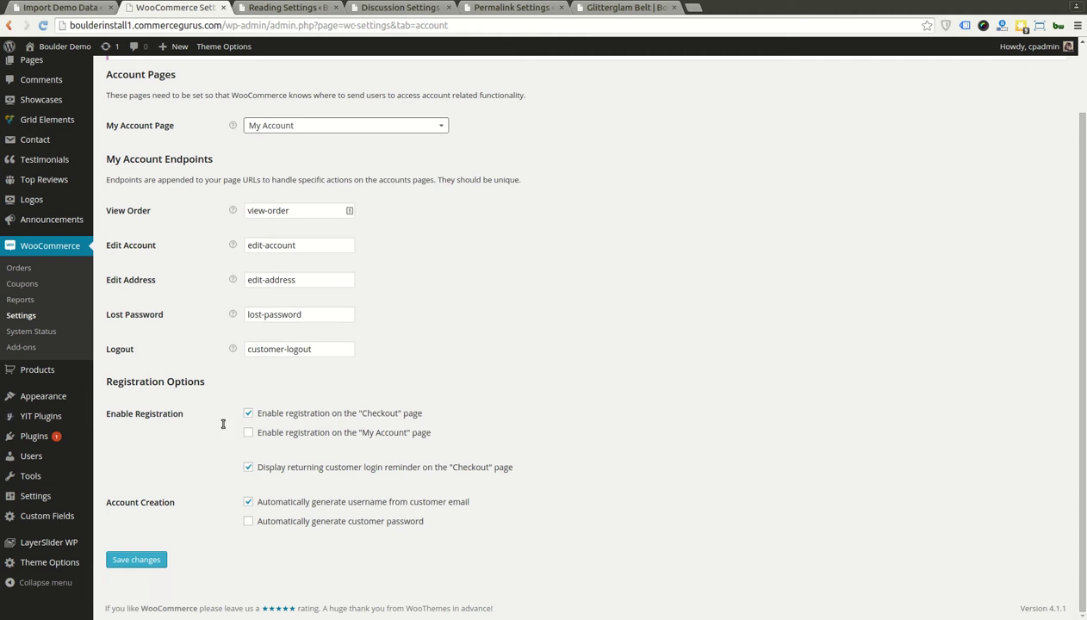
{"action": "left_click", "coordinate": [164, 564]}
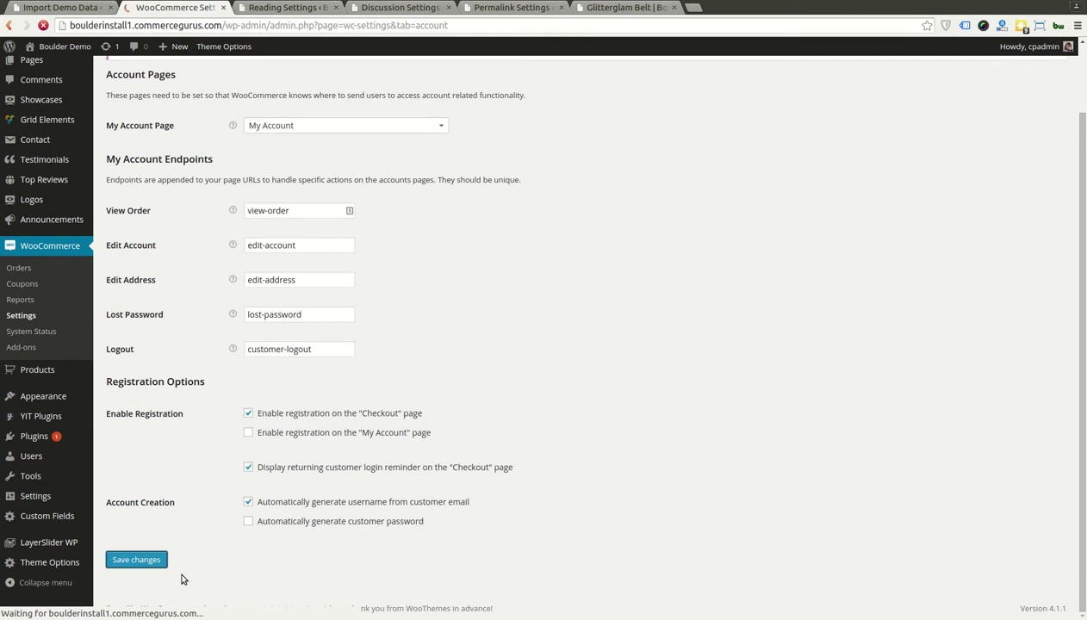
- Reload the Glitterglam Belt product page and view the cart from the header's cart summary
{"action": "left_click", "coordinate": [641, 9]}
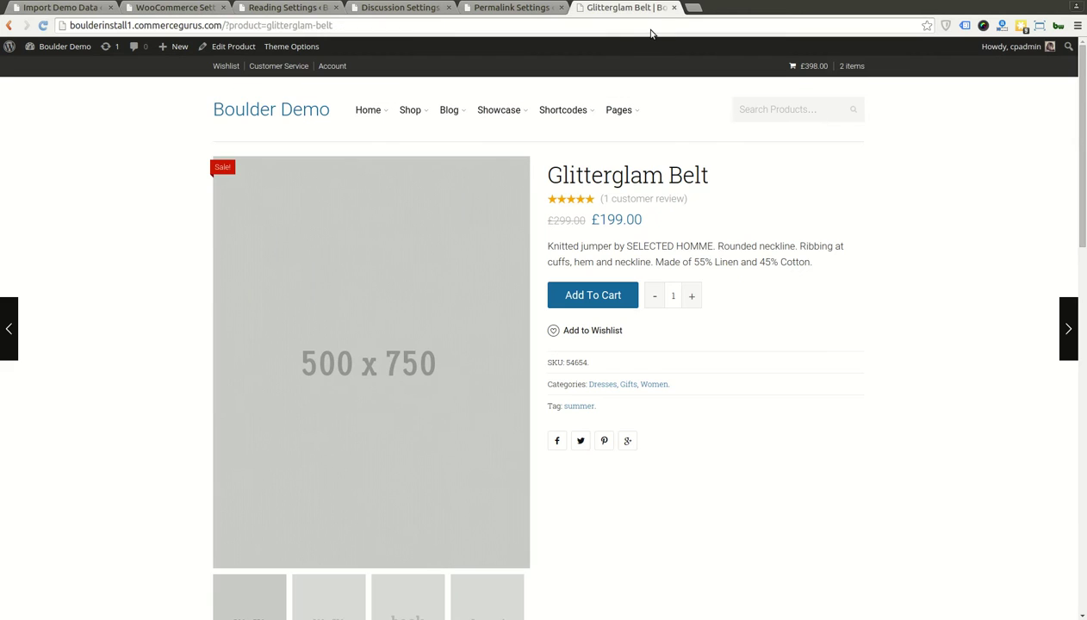
{"action": "left_click", "coordinate": [651, 31]}
{"action": "key", "text": "Return"}
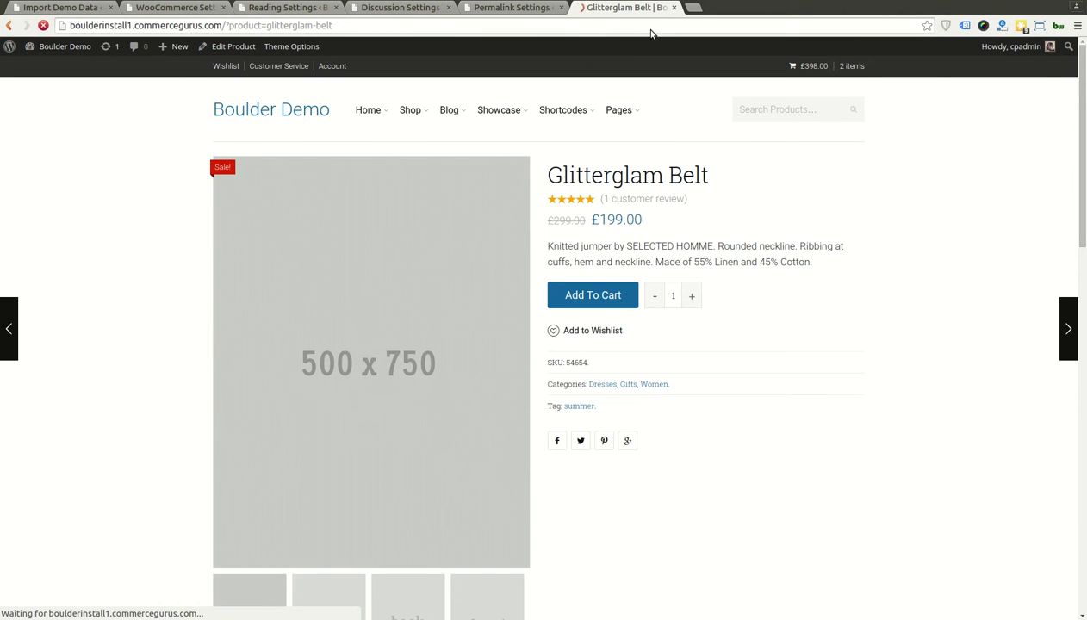
{"action": "mouse_move", "coordinate": [848, 69]}
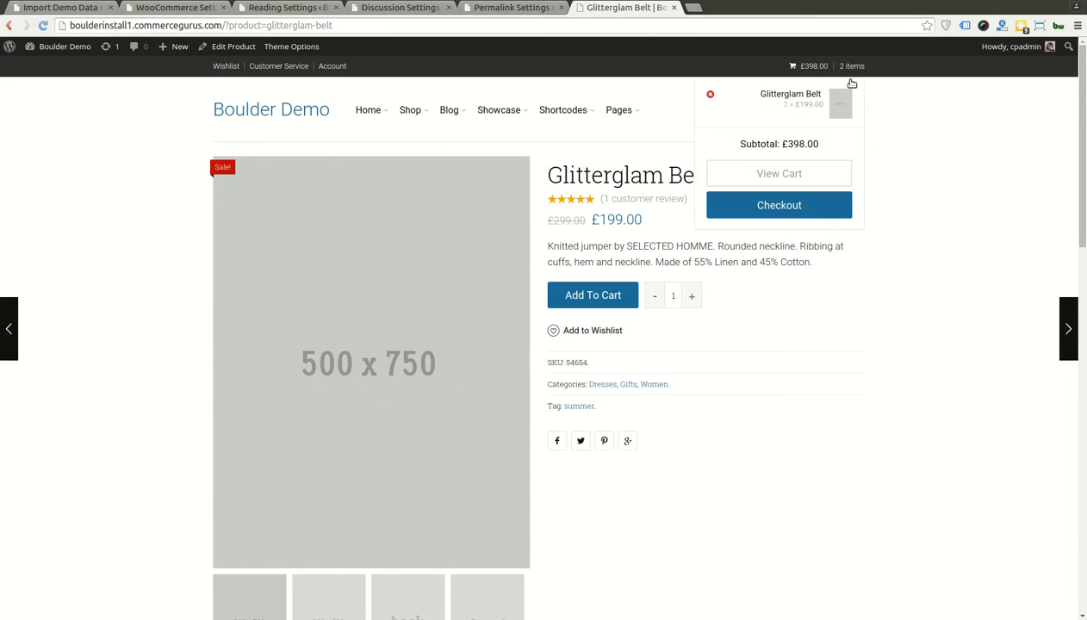
{"action": "left_click", "coordinate": [824, 182]}
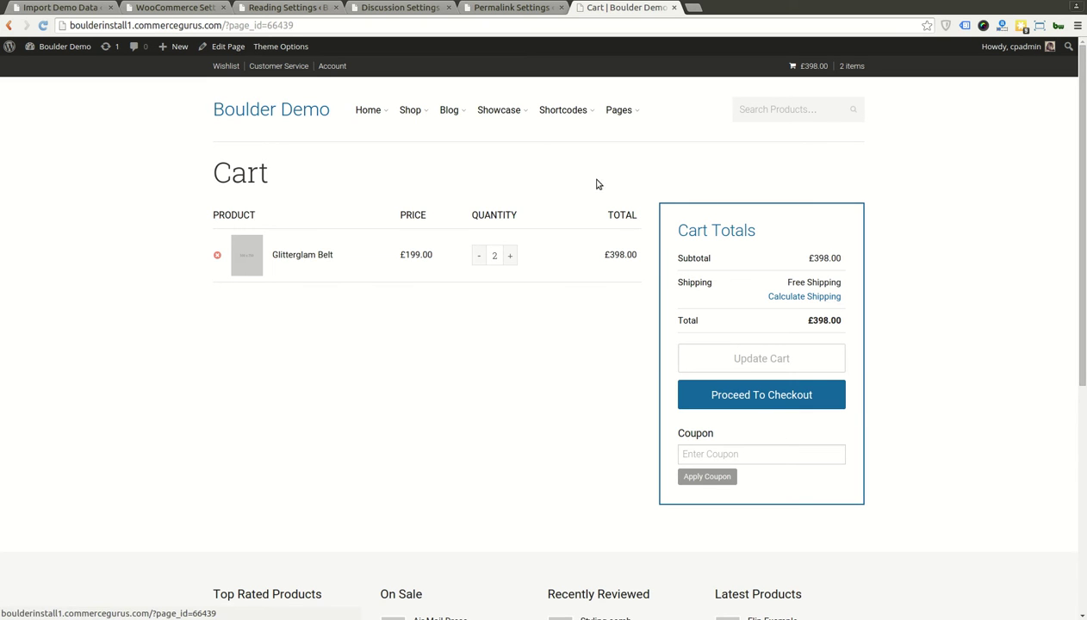
- Proceed from the cart to checkout and review the billing form, order summary and payment methods
{"action": "left_click", "coordinate": [774, 405]}
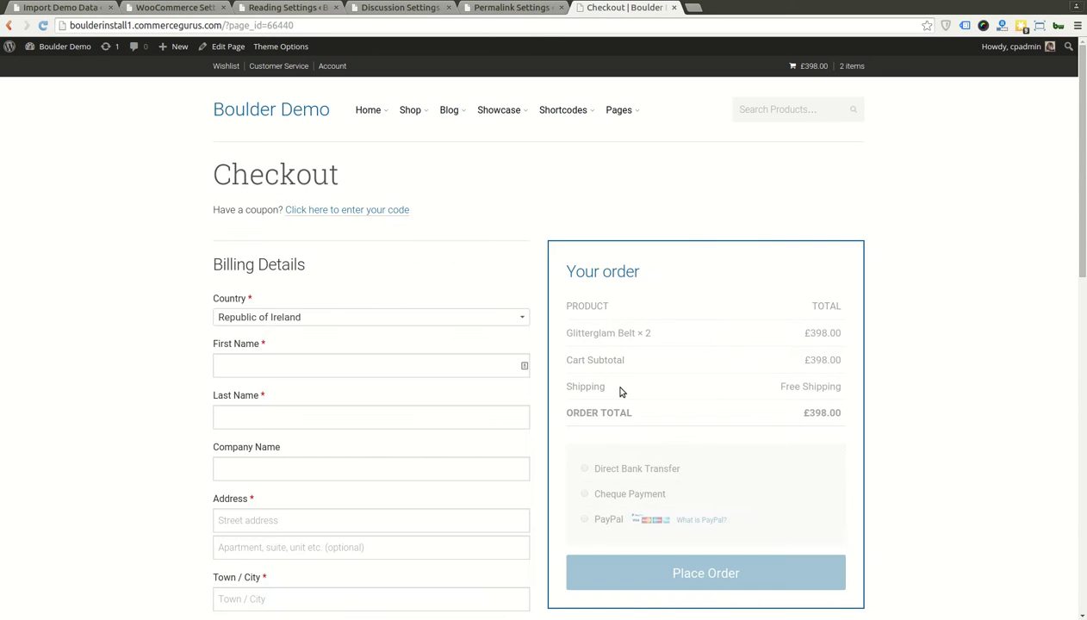
{"action": "scroll", "coordinate": [216, 352], "scroll_direction": "down", "scroll_amount": 4}
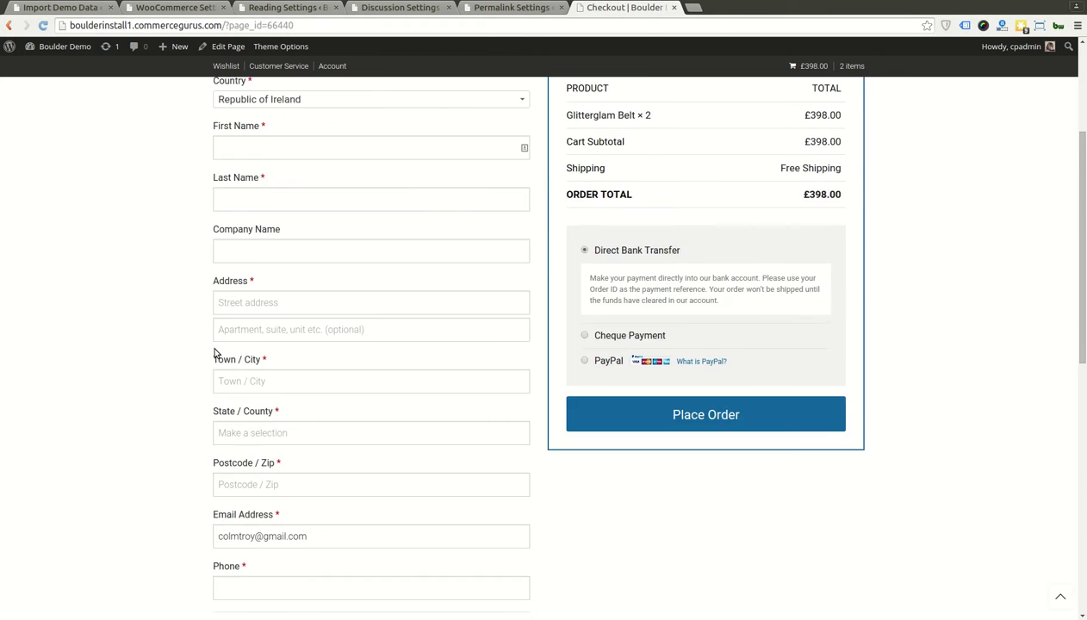
{"action": "scroll", "coordinate": [217, 353], "scroll_direction": "up", "scroll_amount": 4}
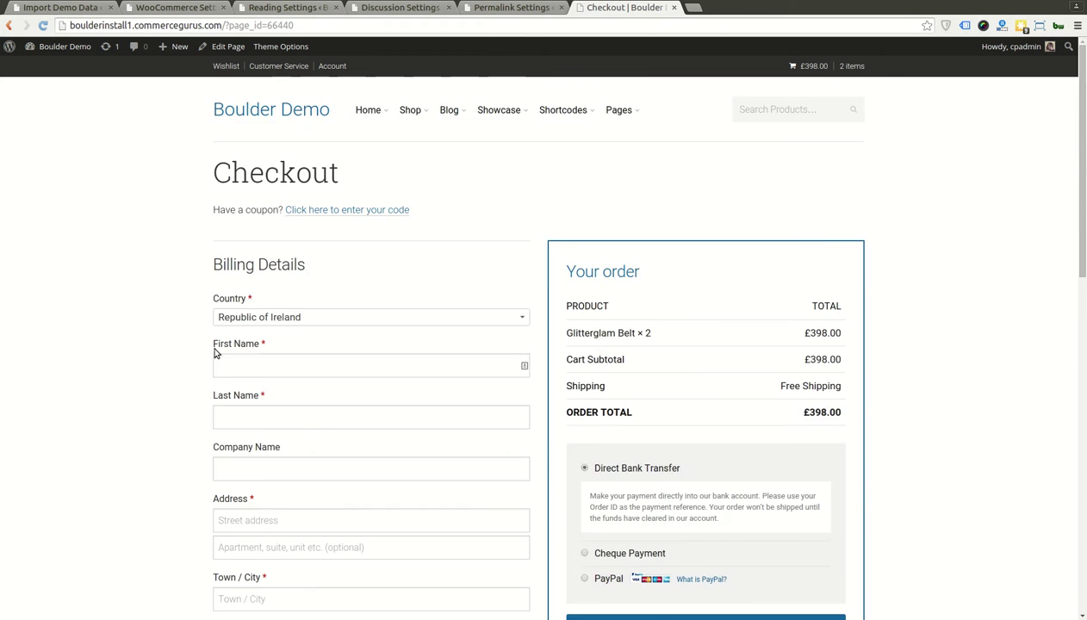
- Return to the site admin, open the theme's Global Settings and decline anonymous usage tracking
{"action": "left_click", "coordinate": [175, 8]}
{"action": "scroll", "coordinate": [237, 259], "scroll_direction": "down", "scroll_amount": 3}
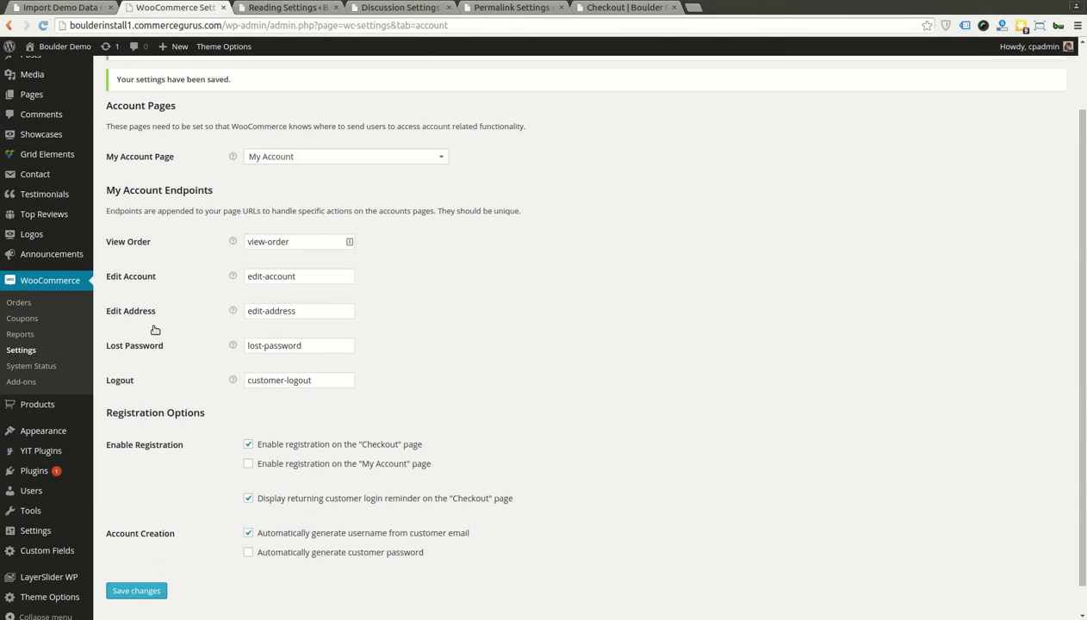
{"action": "mouse_move", "coordinate": [107, 479]}
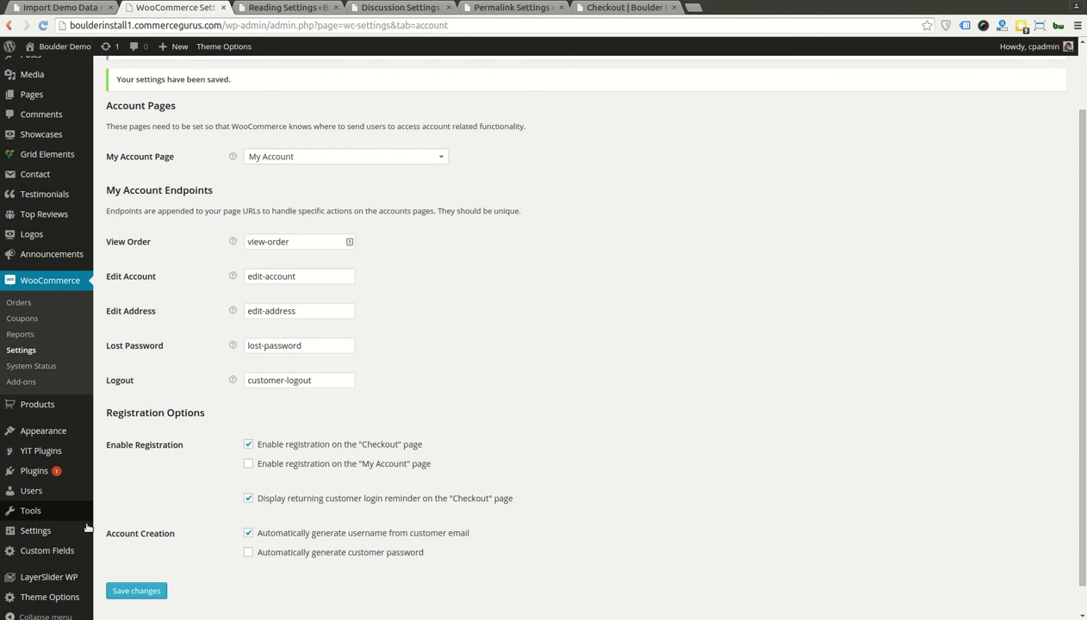
{"action": "mouse_move", "coordinate": [86, 597]}
{"action": "left_click", "coordinate": [127, 353]}
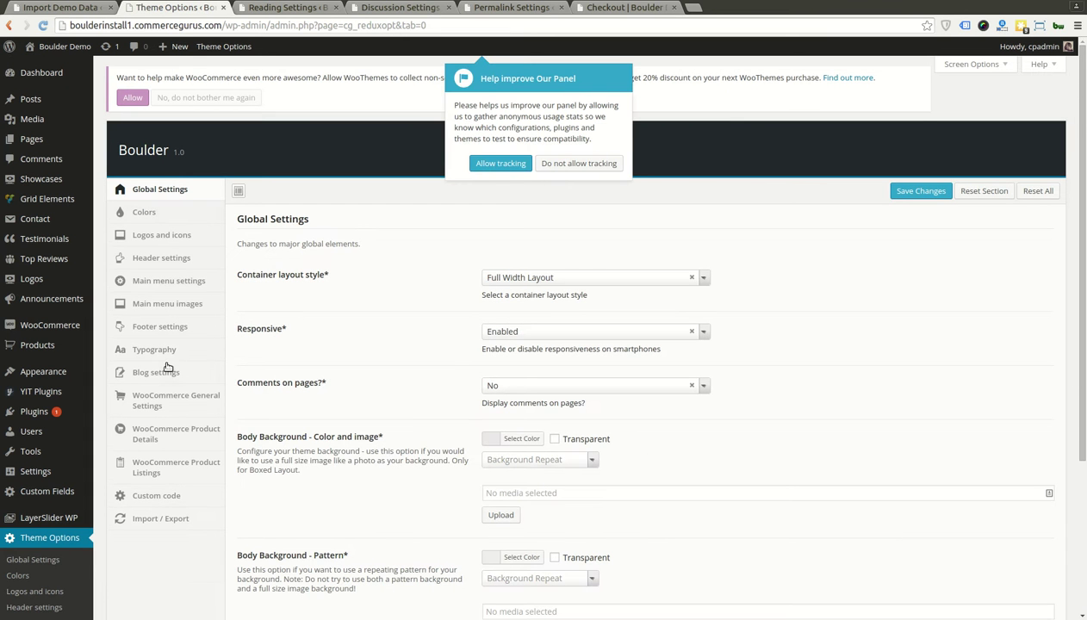
{"action": "left_click", "coordinate": [610, 167]}
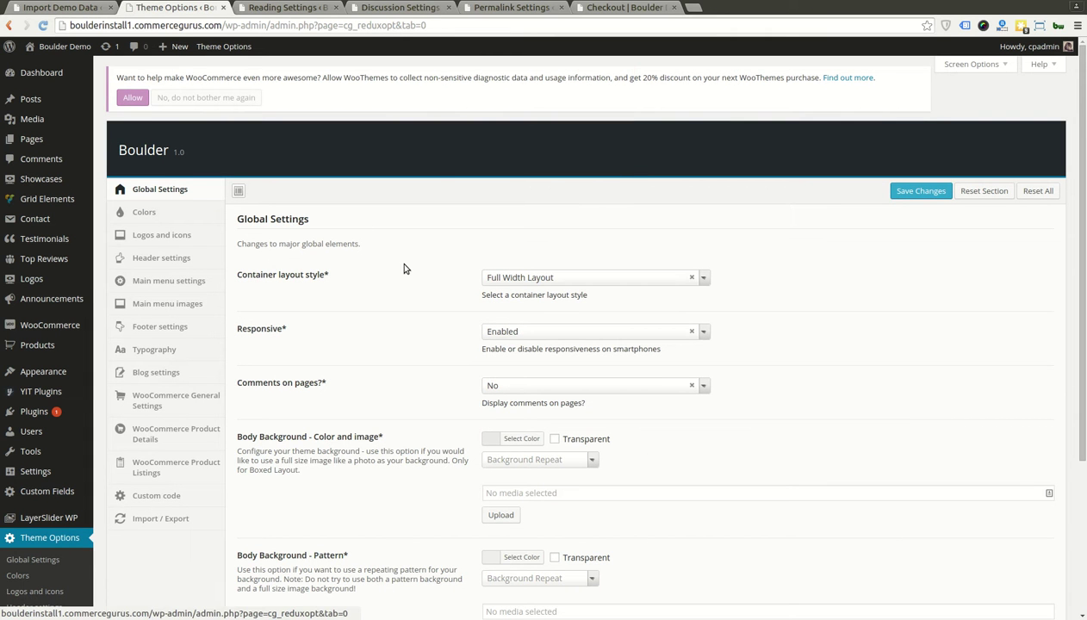
- Review the theme options for global settings, colors, logos and icons, header, main menu and footer
{"action": "scroll", "coordinate": [431, 270], "scroll_direction": "down", "scroll_amount": 5}
{"action": "scroll", "coordinate": [432, 269], "scroll_direction": "up", "scroll_amount": 5}
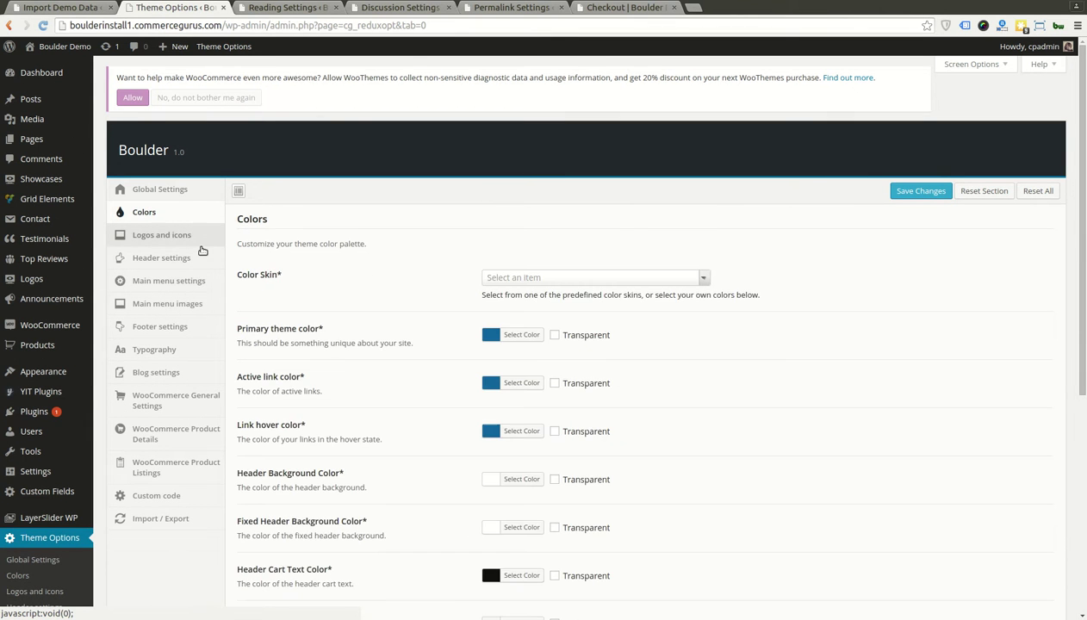
{"action": "left_click", "coordinate": [203, 235]}
{"action": "left_click", "coordinate": [205, 260]}
{"action": "left_click", "coordinate": [206, 282]}
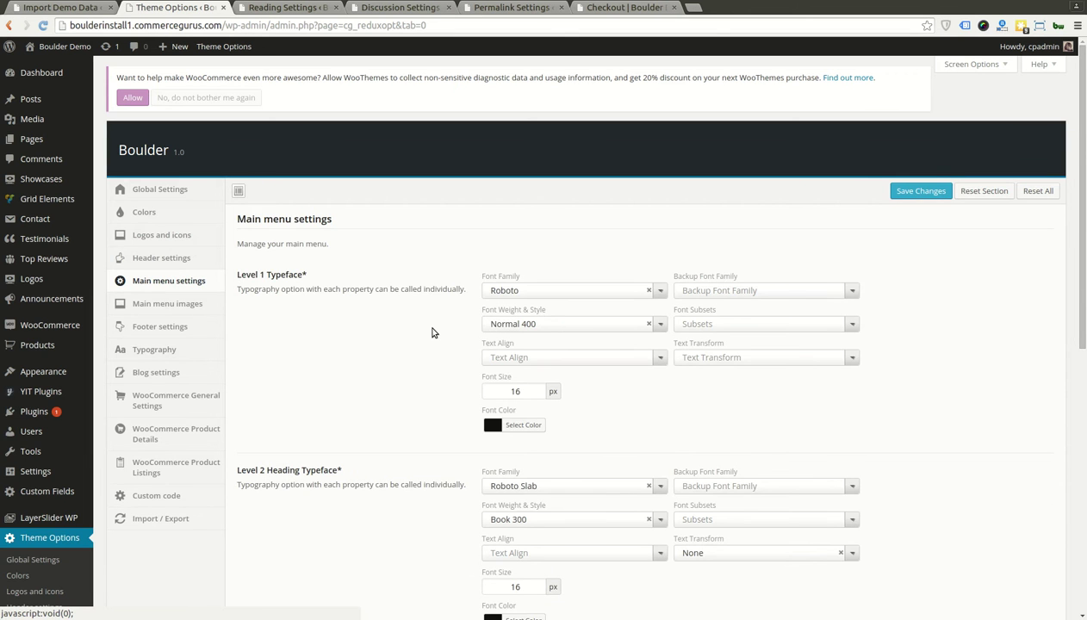
{"action": "scroll", "coordinate": [435, 332], "scroll_direction": "down", "scroll_amount": 5}
{"action": "scroll", "coordinate": [435, 332], "scroll_direction": "up", "scroll_amount": 5}
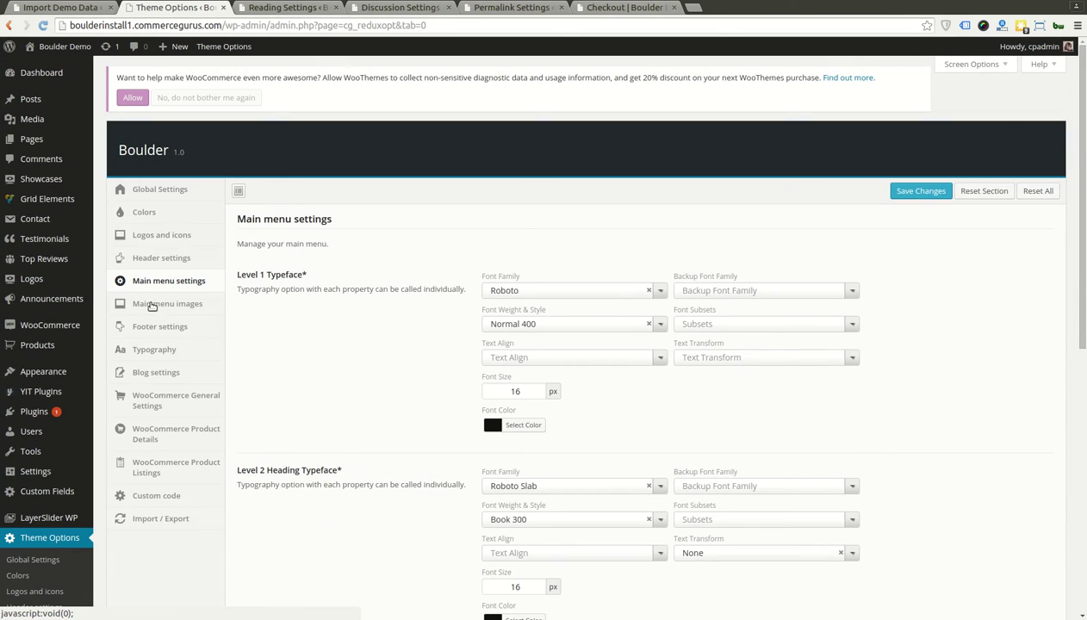
{"action": "left_click", "coordinate": [193, 237]}
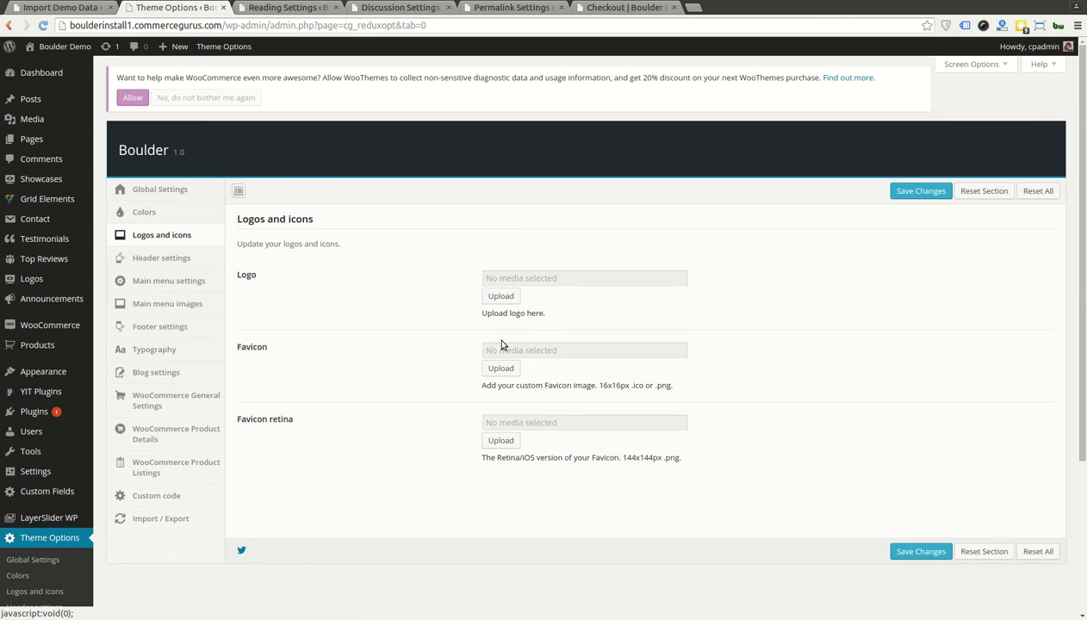
{"action": "left_click", "coordinate": [205, 327]}
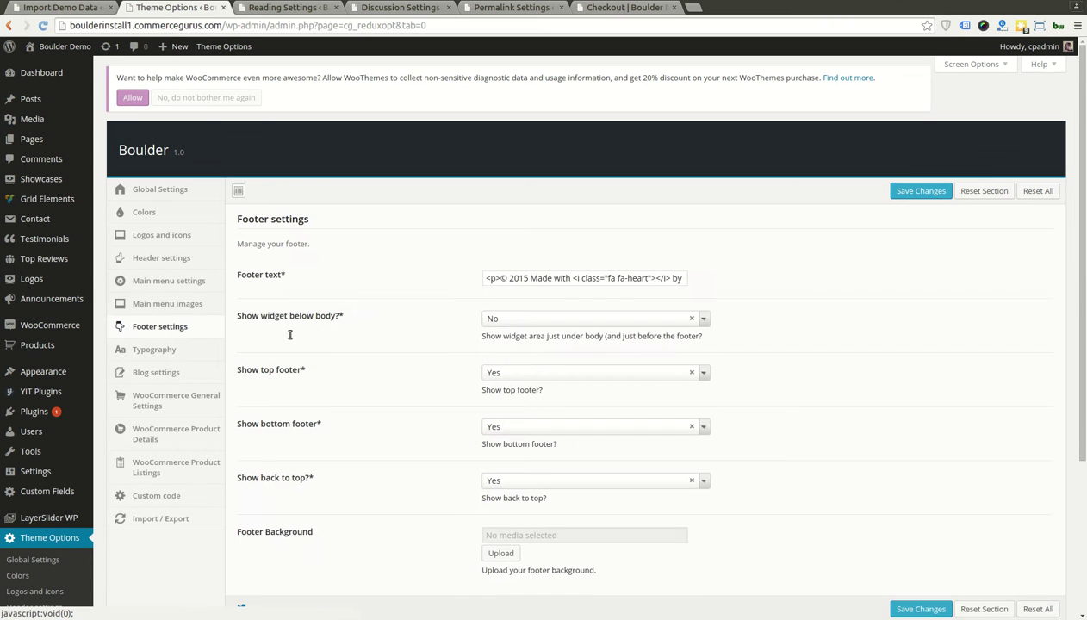
{"action": "scroll", "coordinate": [318, 376], "scroll_direction": "down", "scroll_amount": 3}
{"action": "scroll", "coordinate": [318, 377], "scroll_direction": "up", "scroll_amount": 3}
- In the theme's WooCommerce General Settings, move Mastercard above Visa in the list of credit cards to display
{"action": "left_click", "coordinate": [182, 405]}
{"action": "scroll", "coordinate": [370, 306], "scroll_direction": "down", "scroll_amount": 3}
{"action": "scroll", "coordinate": [372, 304], "scroll_direction": "up", "scroll_amount": 3}
{"action": "scroll", "coordinate": [371, 304], "scroll_direction": "down", "scroll_amount": 3}
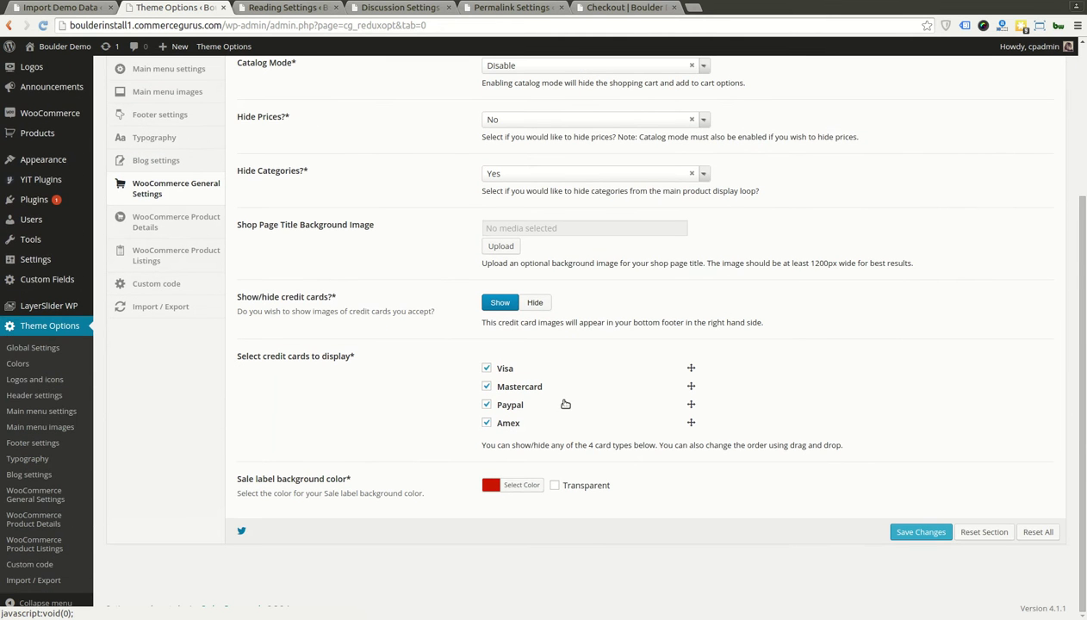
{"action": "left_click_drag", "start_coordinate": [558, 397], "coordinate": [556, 372]}
{"action": "left_click", "coordinate": [641, 419]}
{"action": "left_click_drag", "start_coordinate": [691, 386], "coordinate": [593, 370]}
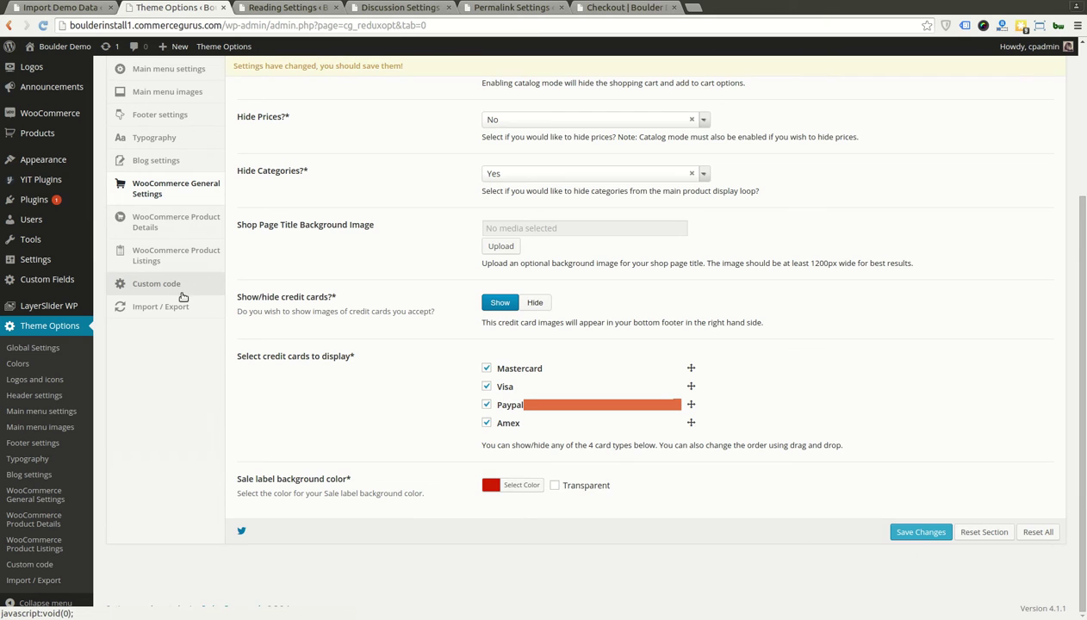
- Review the theme's Custom code section and its WooCommerce product listing, product detail and general settings
{"action": "left_click", "coordinate": [182, 294]}
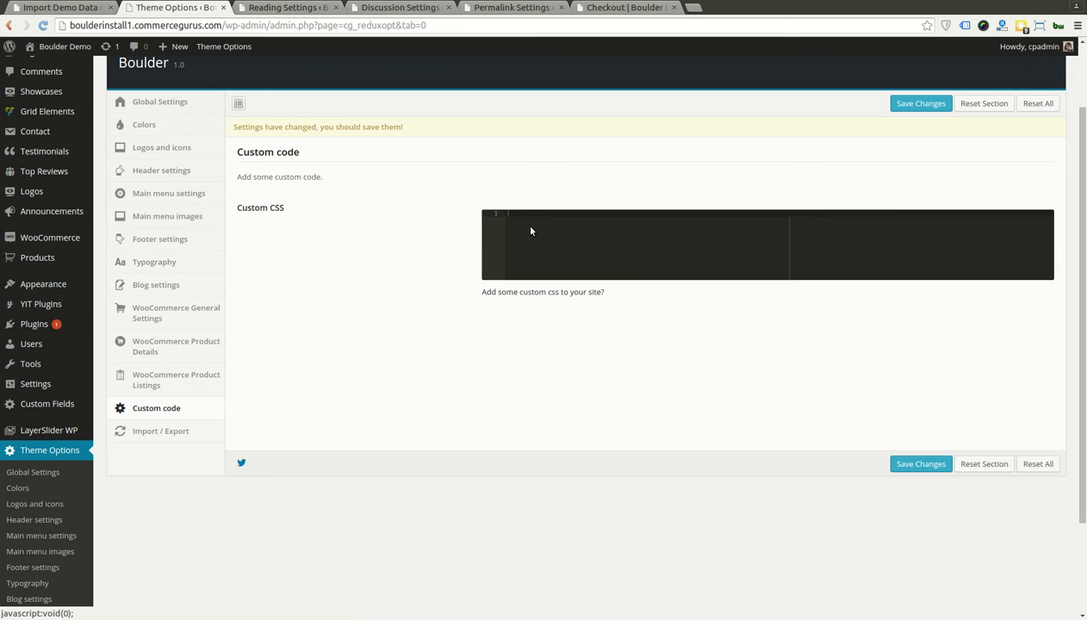
{"action": "left_click", "coordinate": [215, 388]}
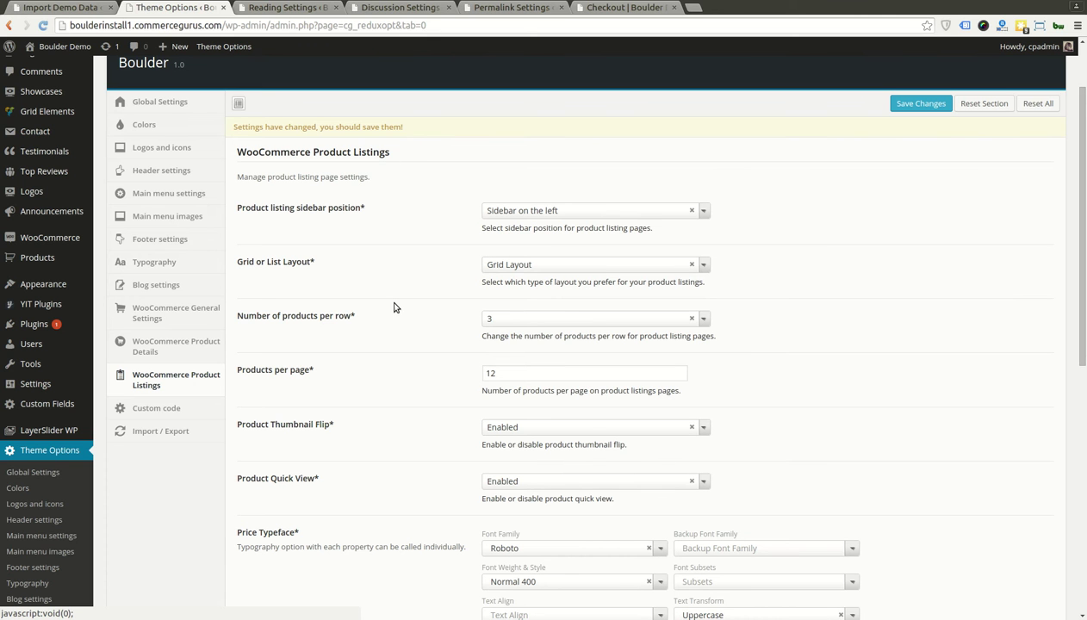
{"action": "left_click", "coordinate": [197, 358]}
{"action": "left_click", "coordinate": [212, 316]}
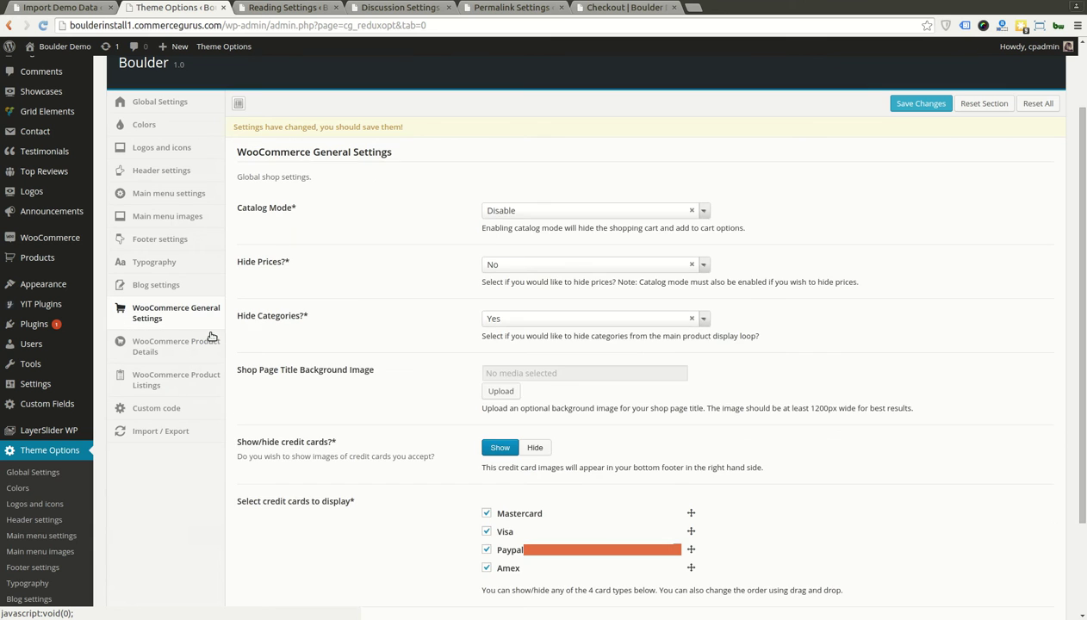
{"action": "scroll", "coordinate": [333, 303], "scroll_direction": "down", "scroll_amount": 1}
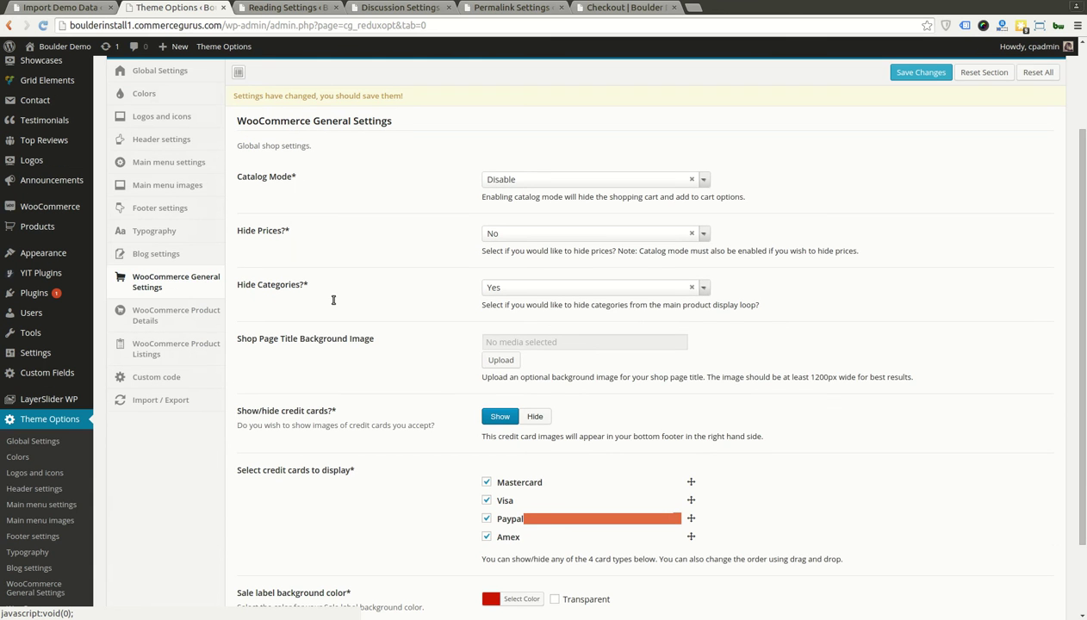
- Examine the theme's blog, typography, footer, global, main menu, header, logo and color options
{"action": "left_click", "coordinate": [195, 261]}
{"action": "left_click", "coordinate": [202, 231]}
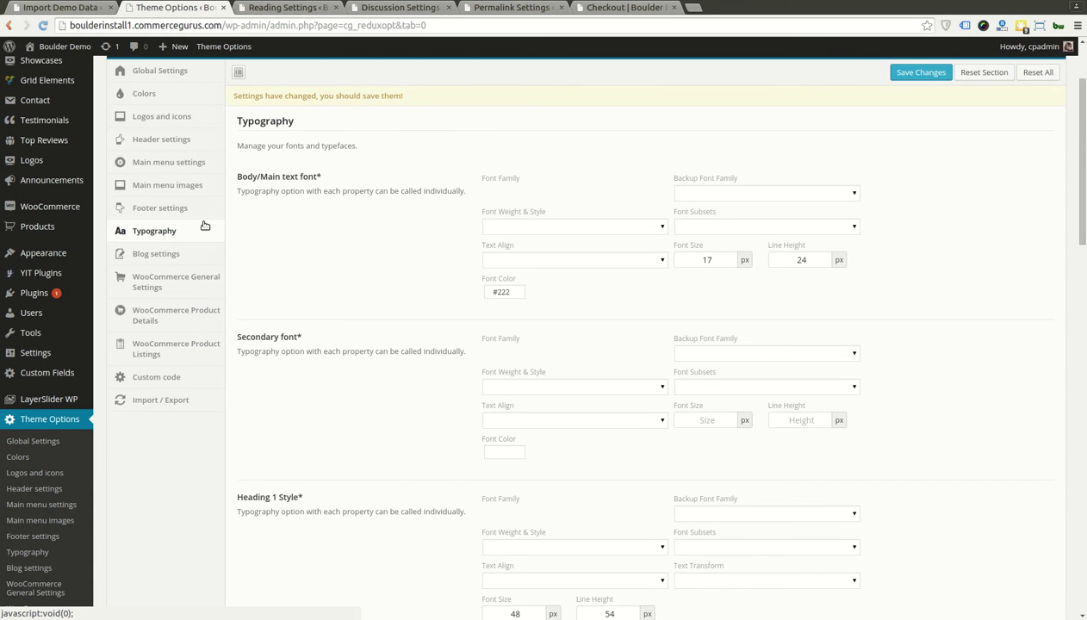
{"action": "left_click", "coordinate": [205, 214]}
{"action": "scroll", "coordinate": [207, 224], "scroll_direction": "down", "scroll_amount": 1}
{"action": "scroll", "coordinate": [293, 231], "scroll_direction": "up", "scroll_amount": 5}
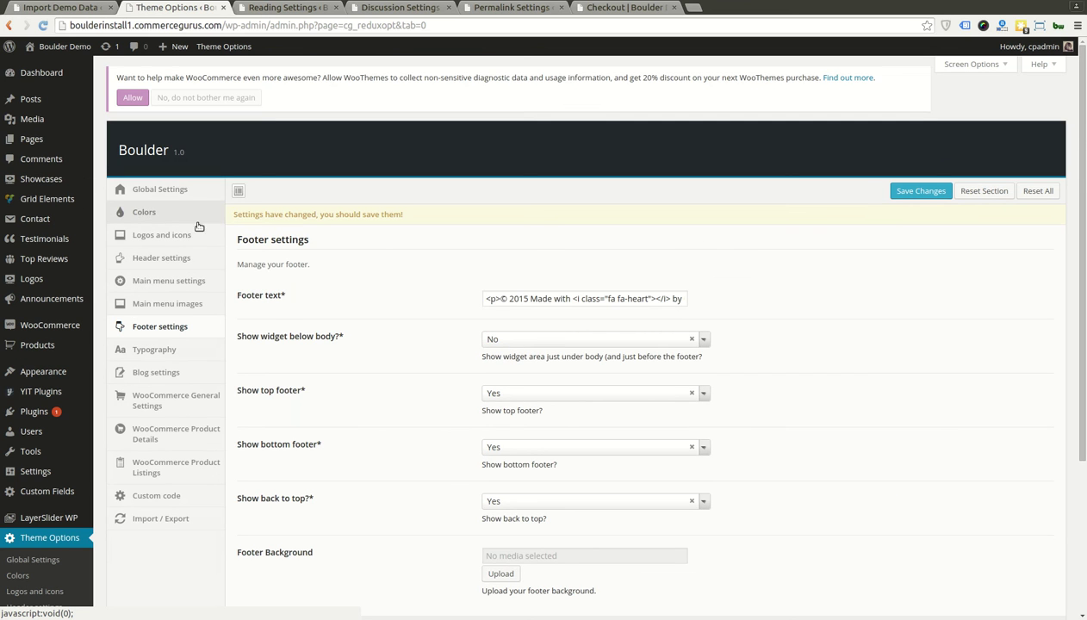
{"action": "left_click", "coordinate": [205, 192]}
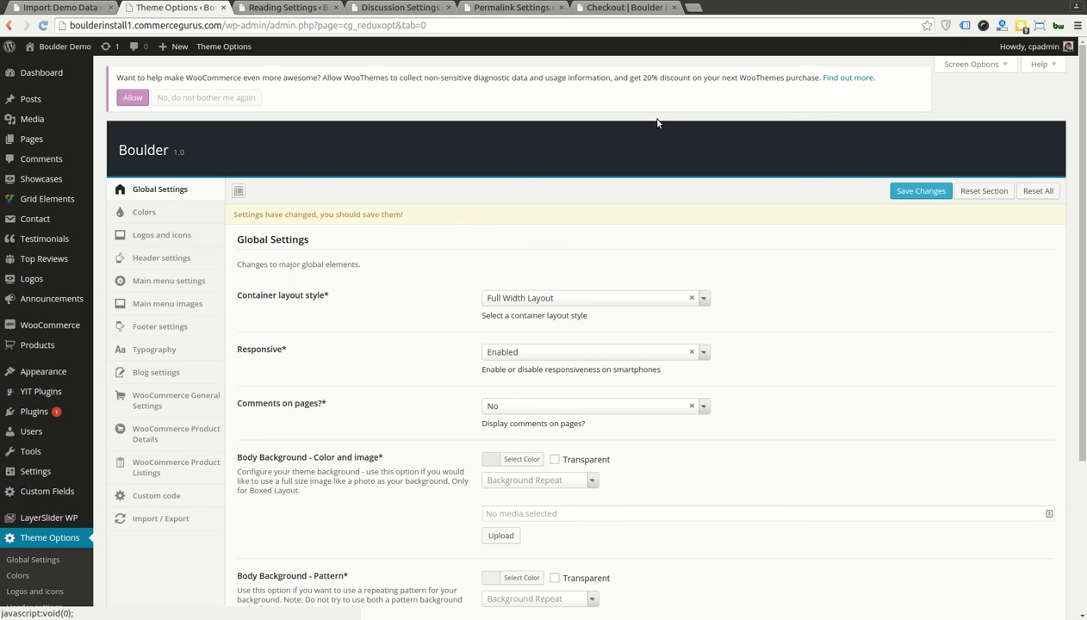
{"action": "left_click", "coordinate": [205, 285]}
{"action": "left_click", "coordinate": [184, 258]}
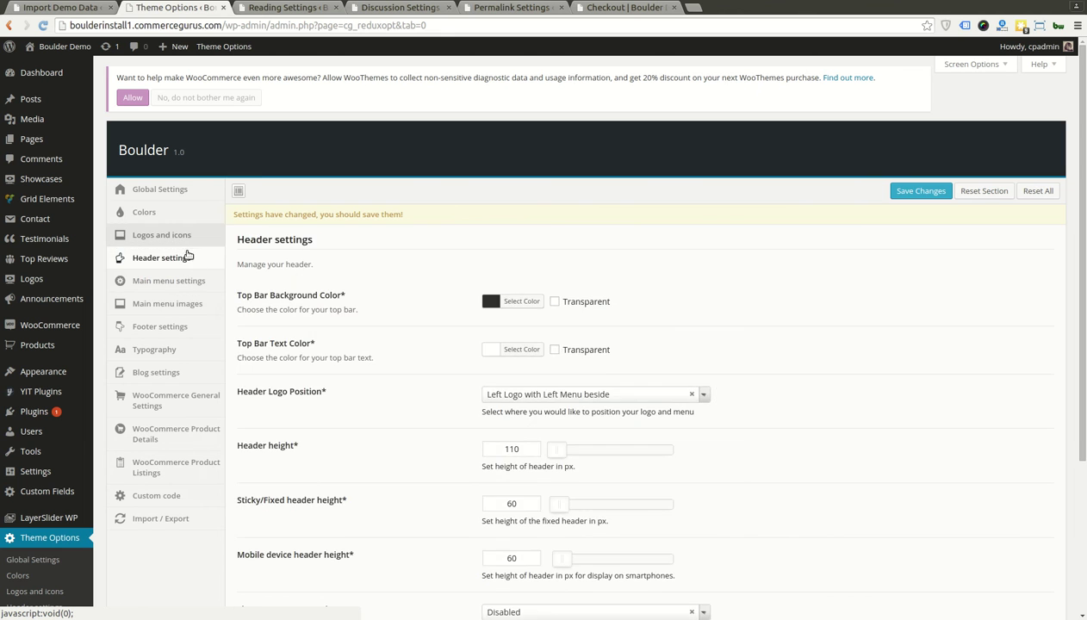
{"action": "left_click", "coordinate": [194, 235]}
{"action": "left_click", "coordinate": [200, 213]}
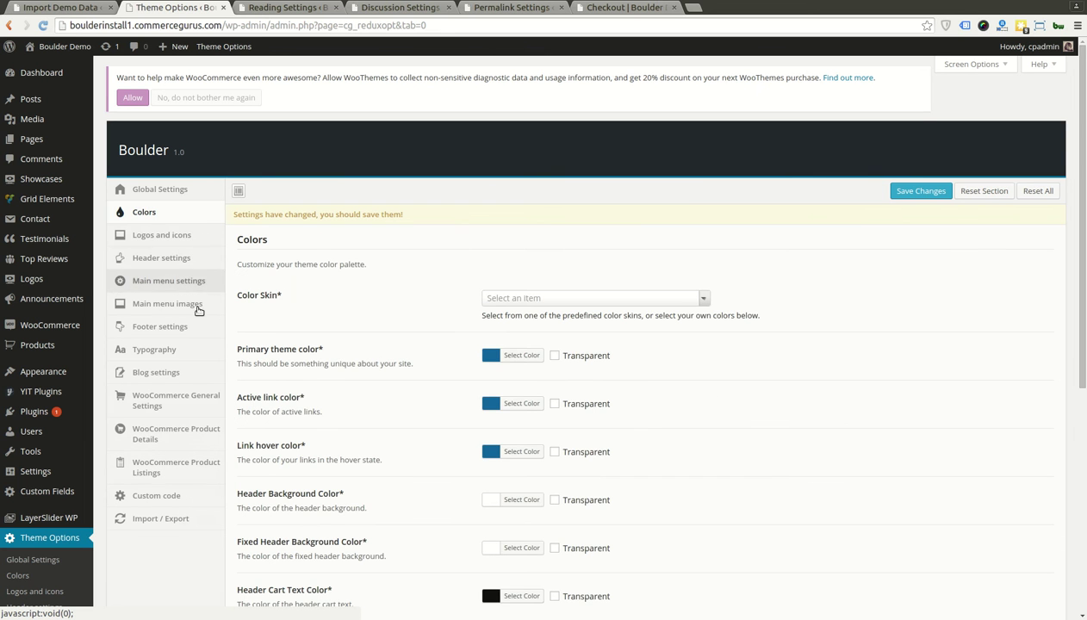
{"action": "left_click", "coordinate": [197, 332]}
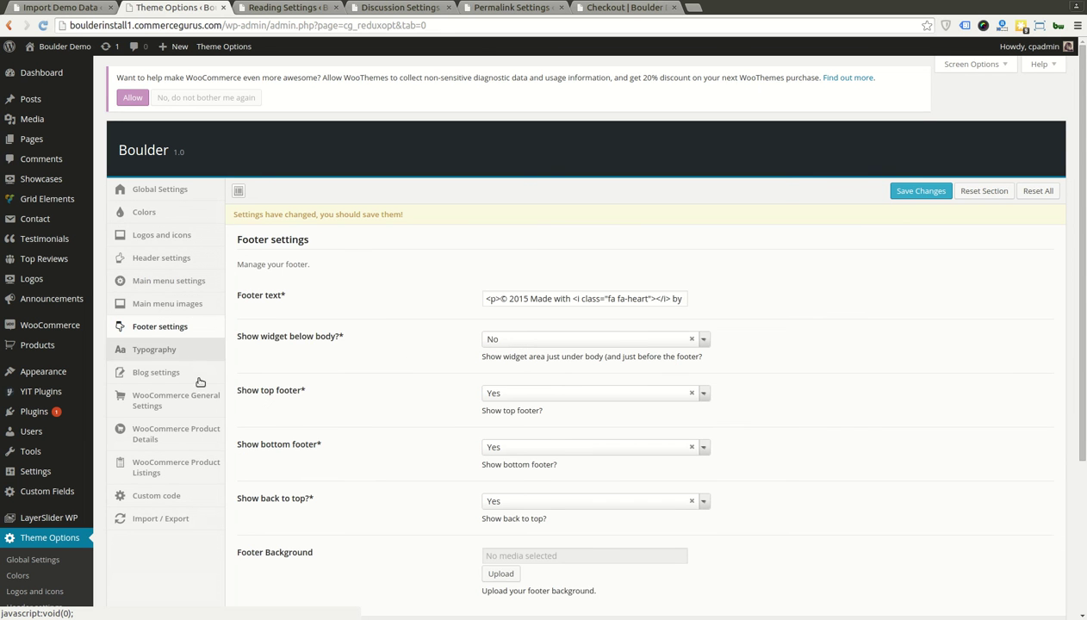